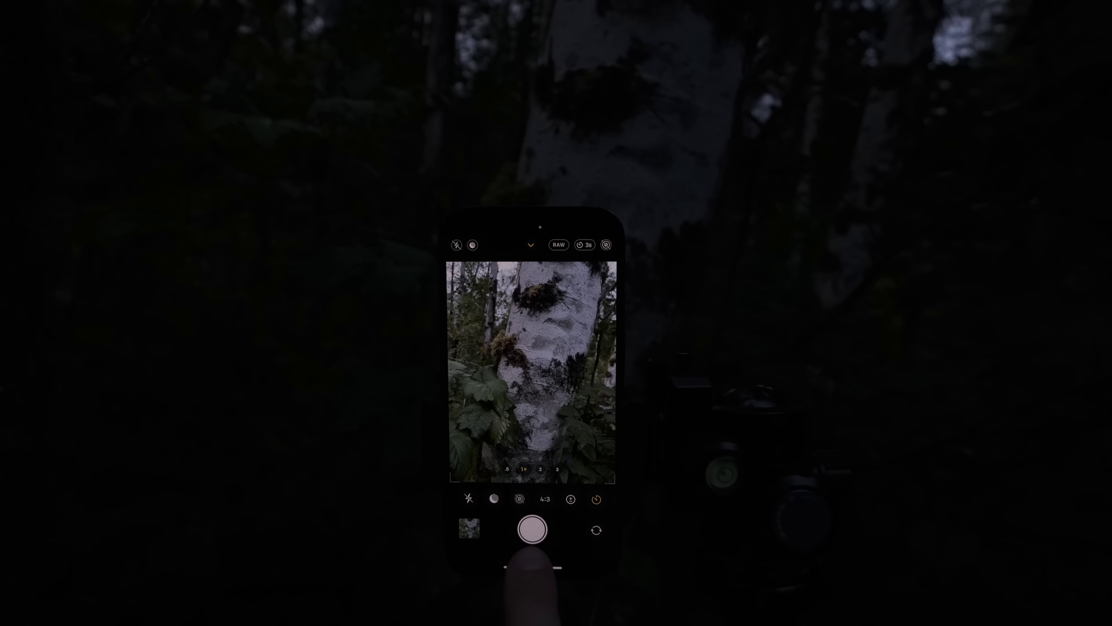
- Take the iPhone RAW shot of the birch trunk on the 3-second self-timer
{"action": "left_click", "coordinate": [533, 528]}
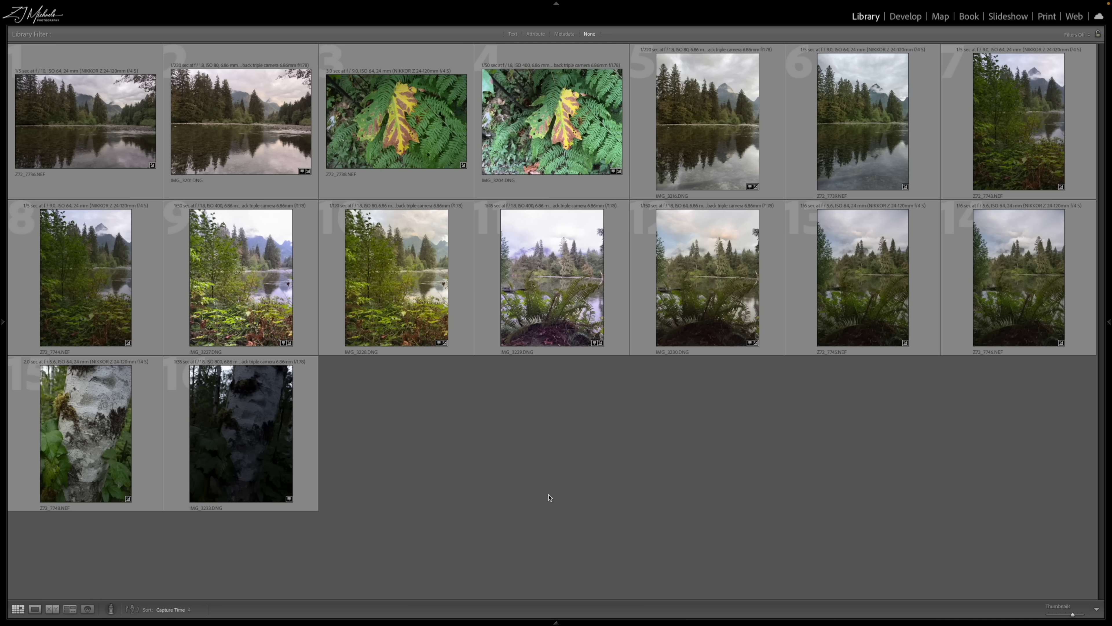
- Select thumbnail 16, the dark iPhone birch shot IMG_3233.DNG, in the Library grid
{"action": "left_click", "coordinate": [258, 402]}
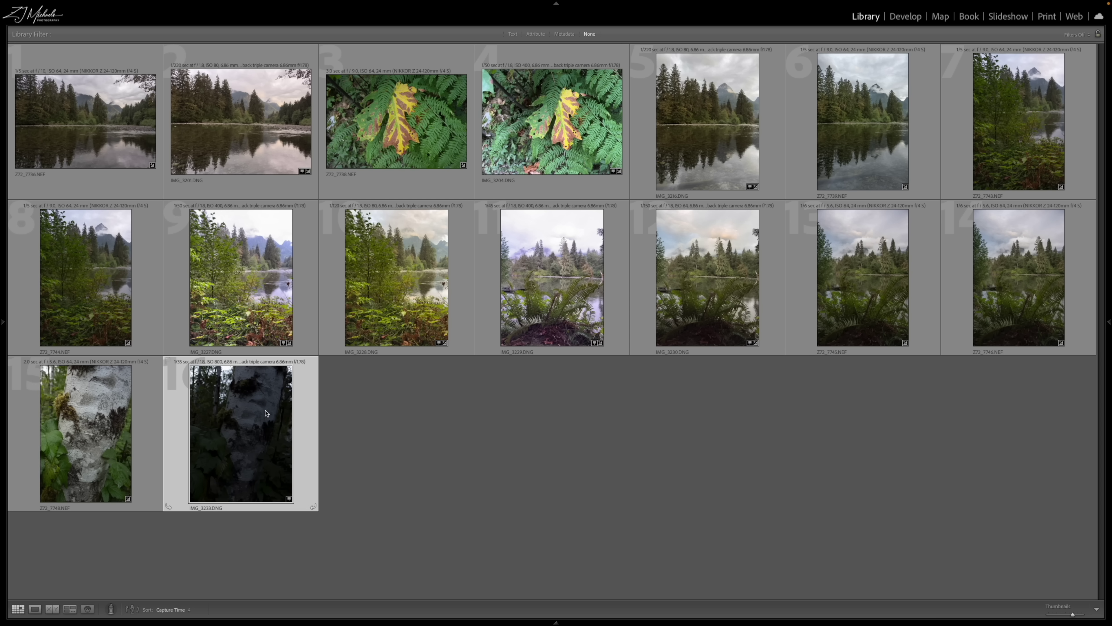
- Develop IMG_3233.DNG with the Apple ProRaw profile, Temp warmed to 9,427 and Shadows at +5
{"action": "double_click", "coordinate": [256, 417]}
{"action": "key", "text": "d"}
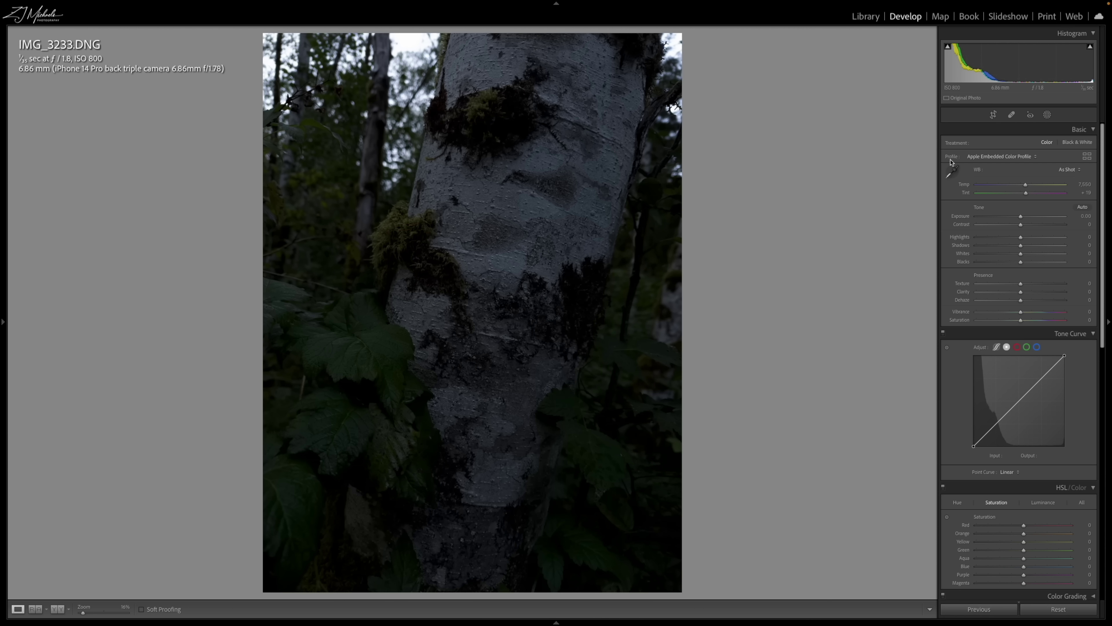
{"action": "left_click", "coordinate": [992, 158]}
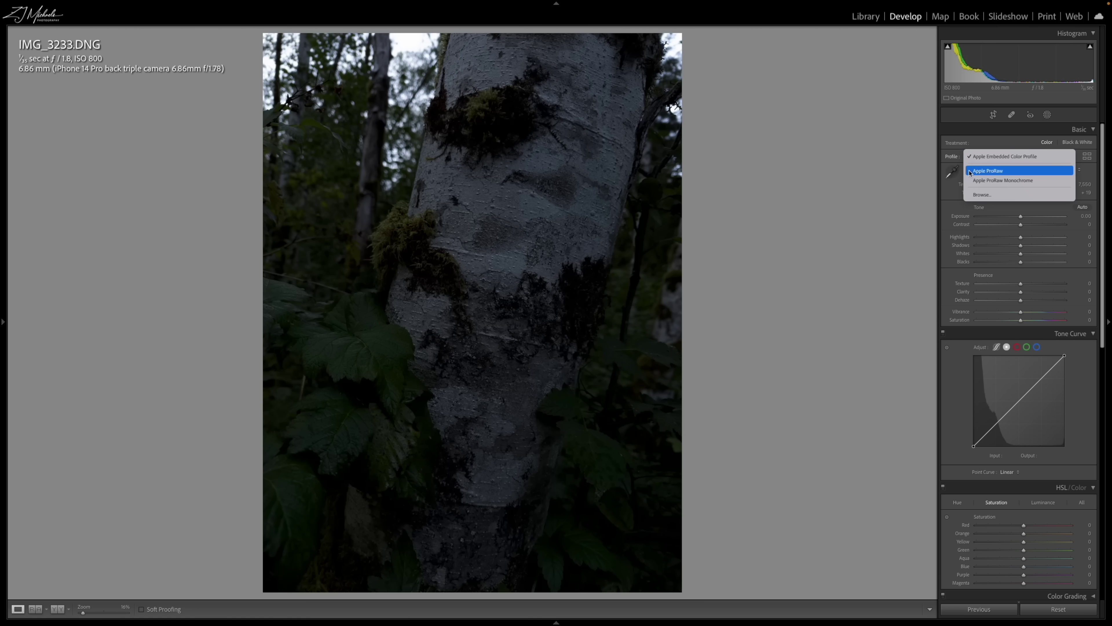
{"action": "left_click", "coordinate": [1000, 172]}
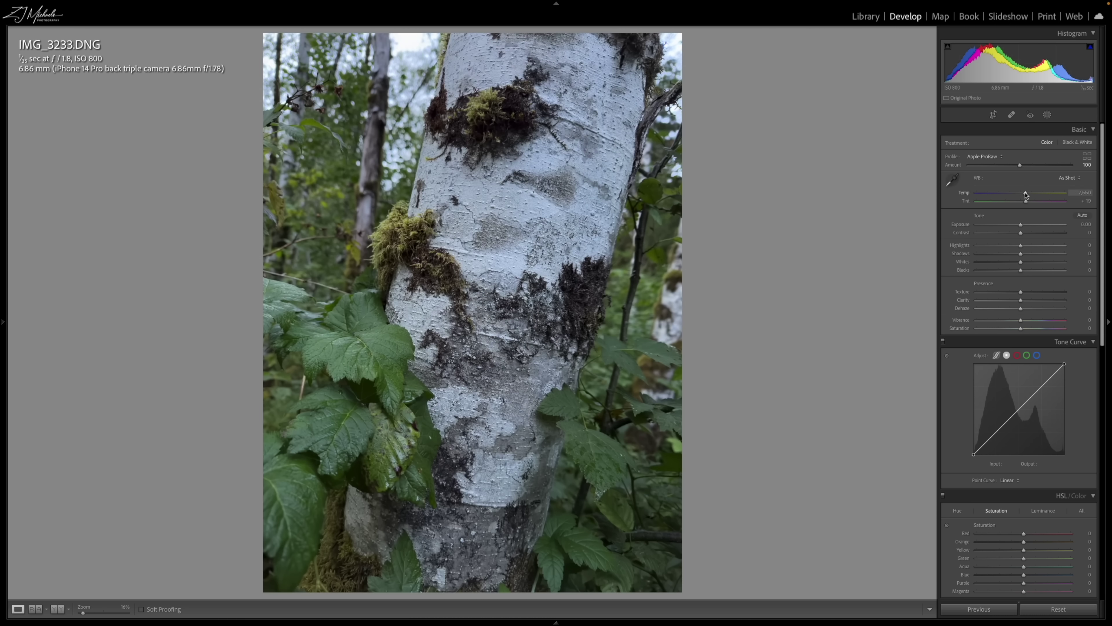
{"action": "left_click_drag", "start_coordinate": [1025, 195], "coordinate": [1035, 194]}
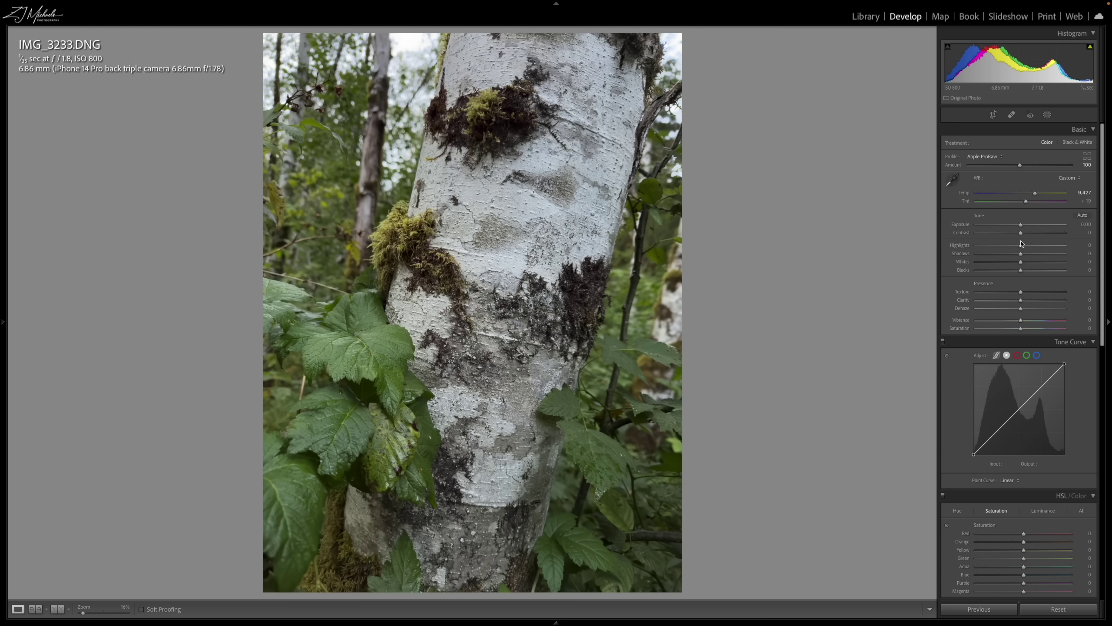
{"action": "left_click_drag", "start_coordinate": [1022, 253], "coordinate": [1023, 255]}
{"action": "scroll", "coordinate": [1000, 252], "scroll_direction": "down", "scroll_amount": 6}
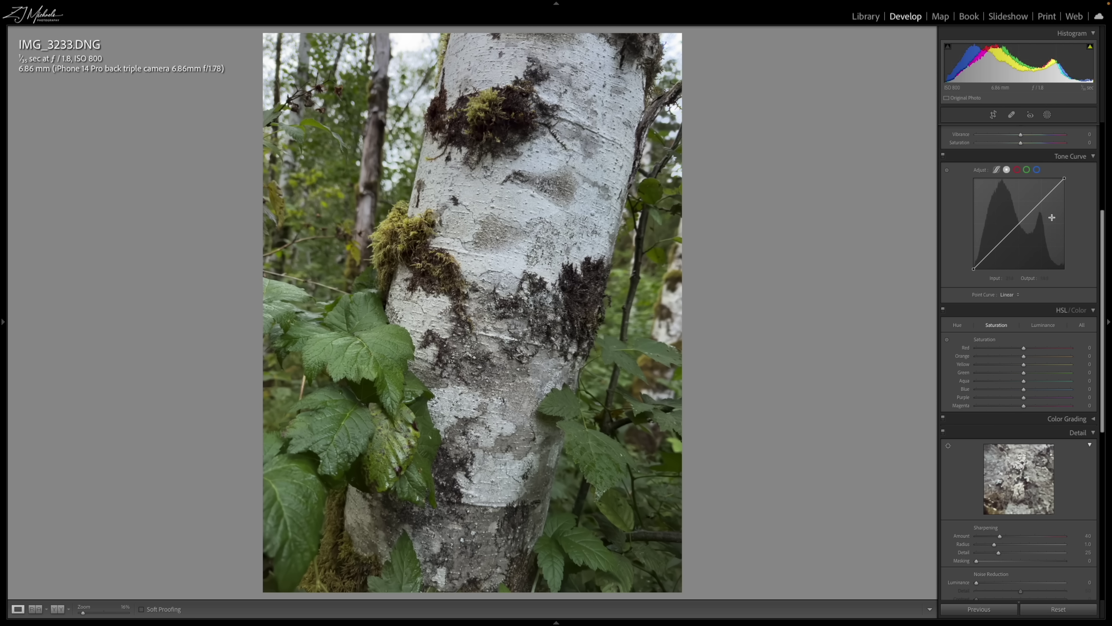
{"action": "scroll", "coordinate": [1048, 230], "scroll_direction": "down", "scroll_amount": 1}
{"action": "scroll", "coordinate": [1050, 242], "scroll_direction": "up", "scroll_amount": 2}
{"action": "scroll", "coordinate": [1037, 272], "scroll_direction": "down", "scroll_amount": 2}
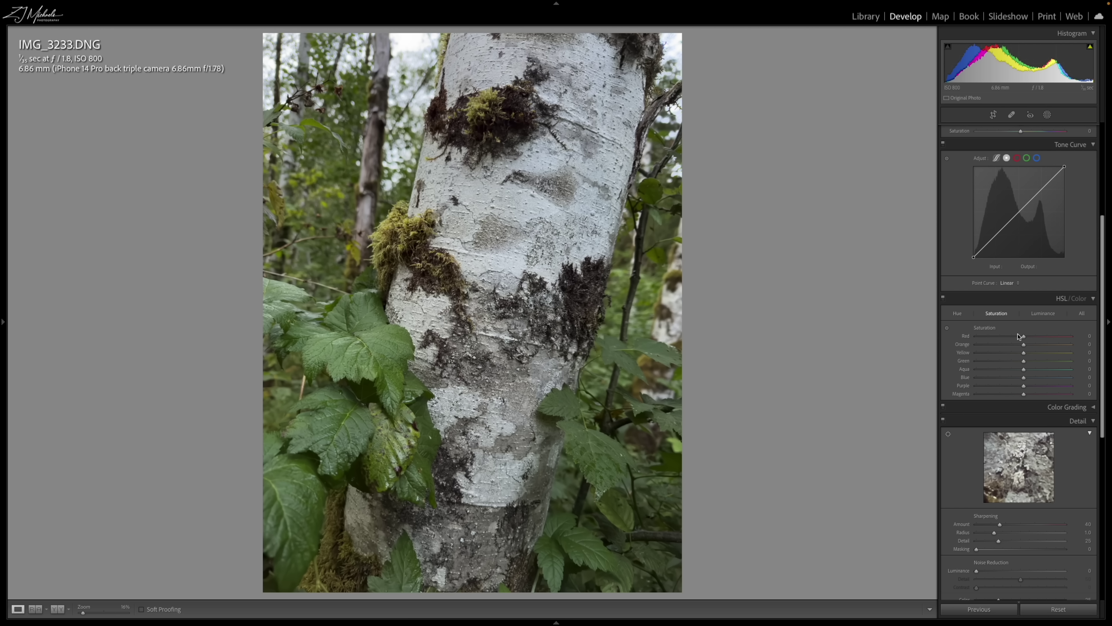
{"action": "scroll", "coordinate": [1018, 333], "scroll_direction": "down", "scroll_amount": 7}
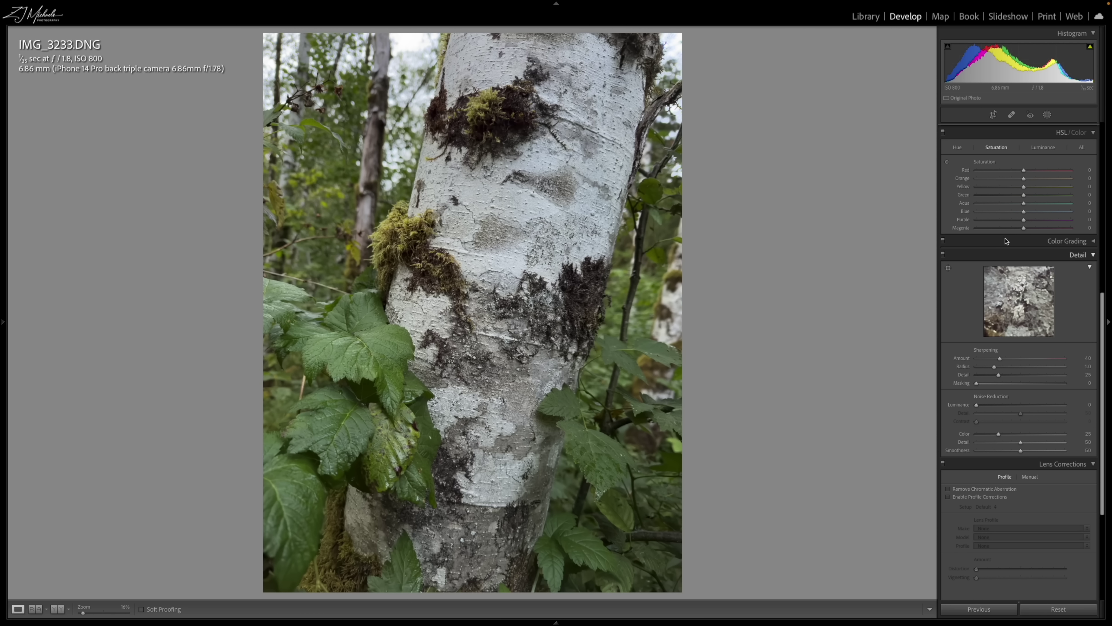
{"action": "scroll", "coordinate": [1019, 232], "scroll_direction": "down", "scroll_amount": 4}
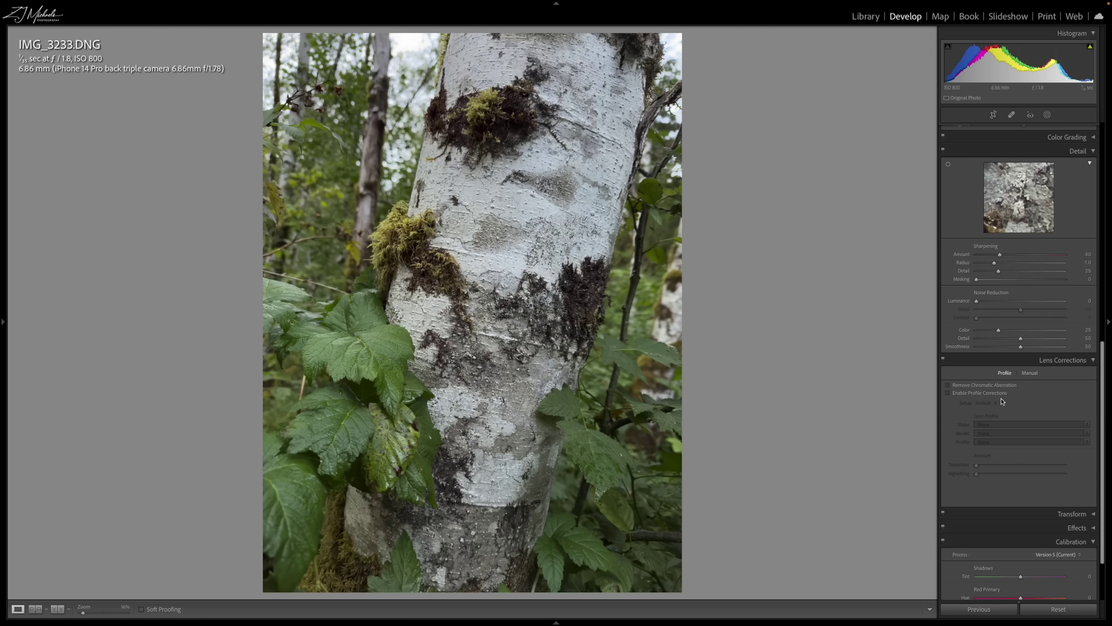
{"action": "scroll", "coordinate": [1050, 402], "scroll_direction": "up", "scroll_amount": 15}
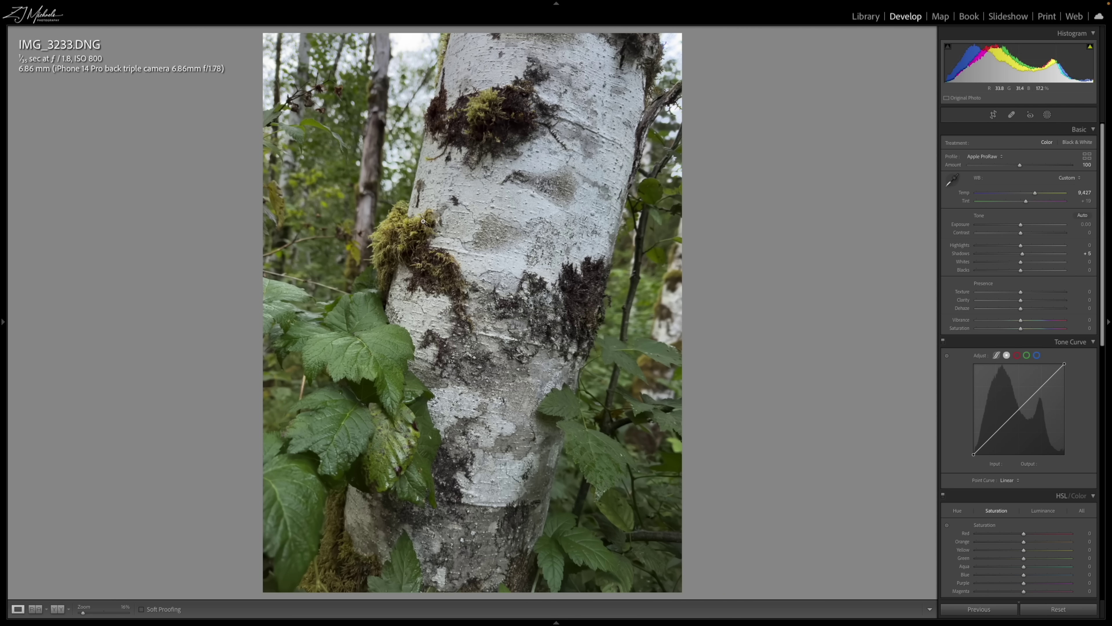
- Show Nikon Z72_7736.NEF and iPhone IMG_3201.DNG side by side in Compare view
{"action": "key", "text": "g"}
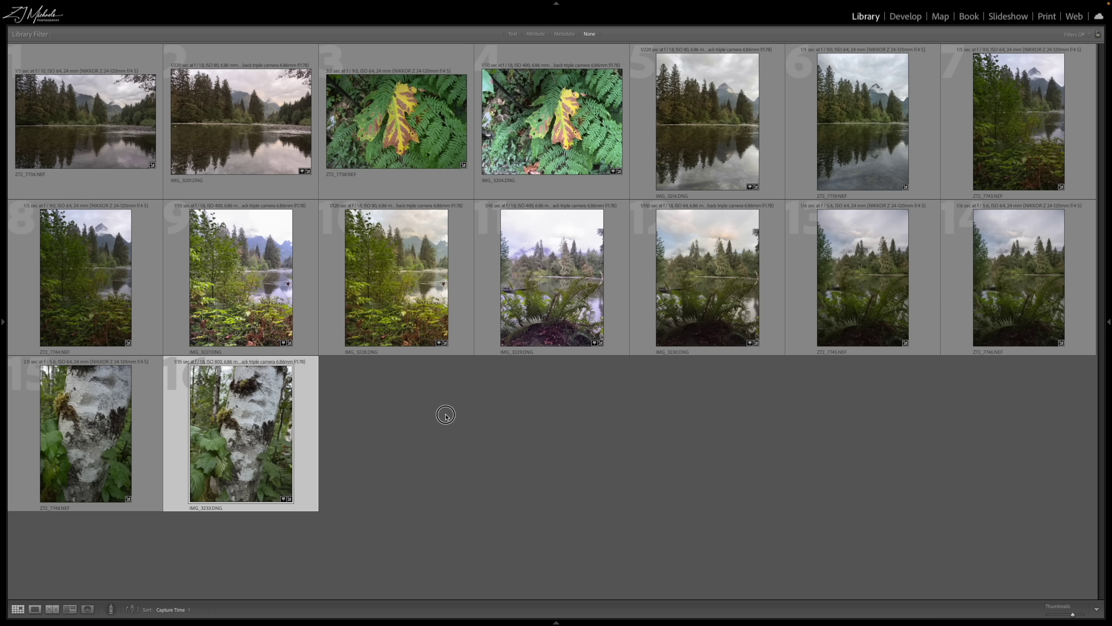
{"action": "left_click", "coordinate": [445, 412]}
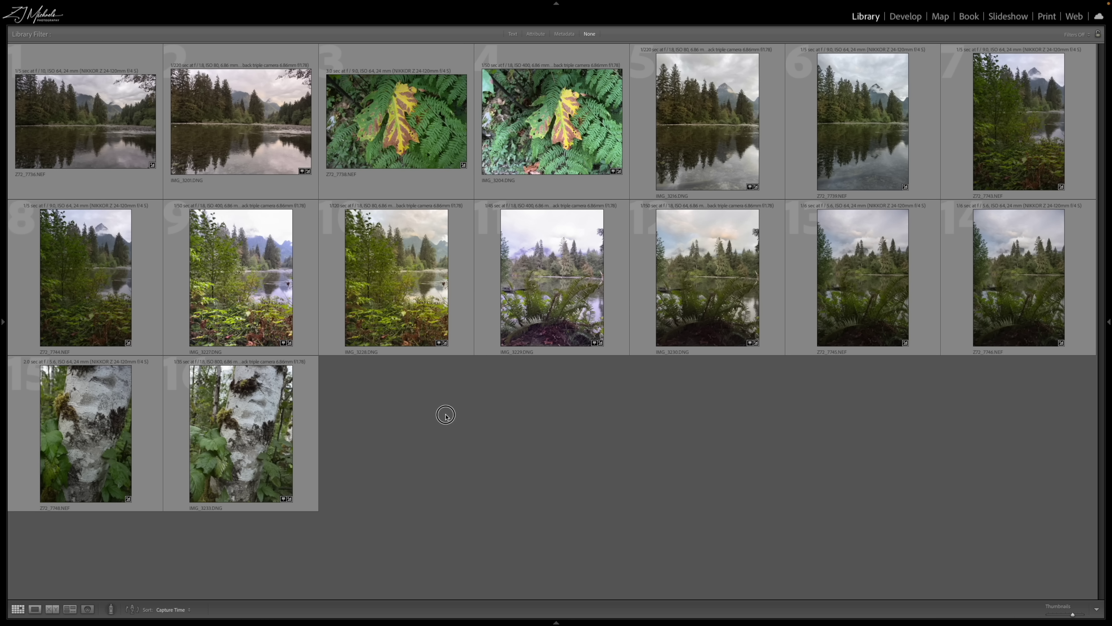
{"action": "left_click", "coordinate": [93, 110]}
{"action": "left_click", "coordinate": [214, 93], "text": "shift"}
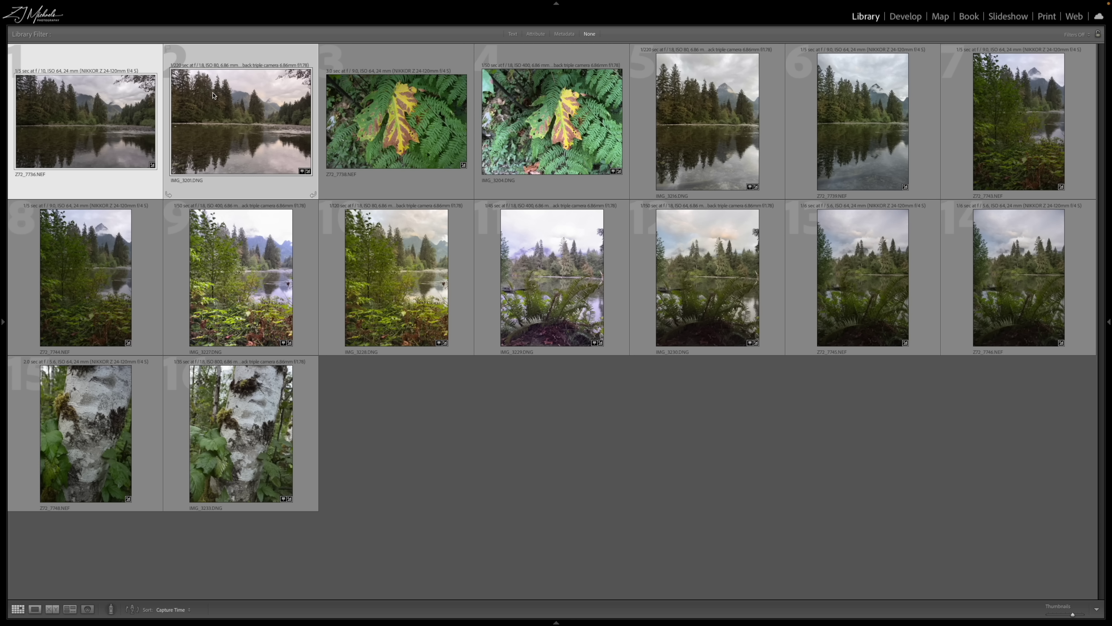
{"action": "key", "text": "c"}
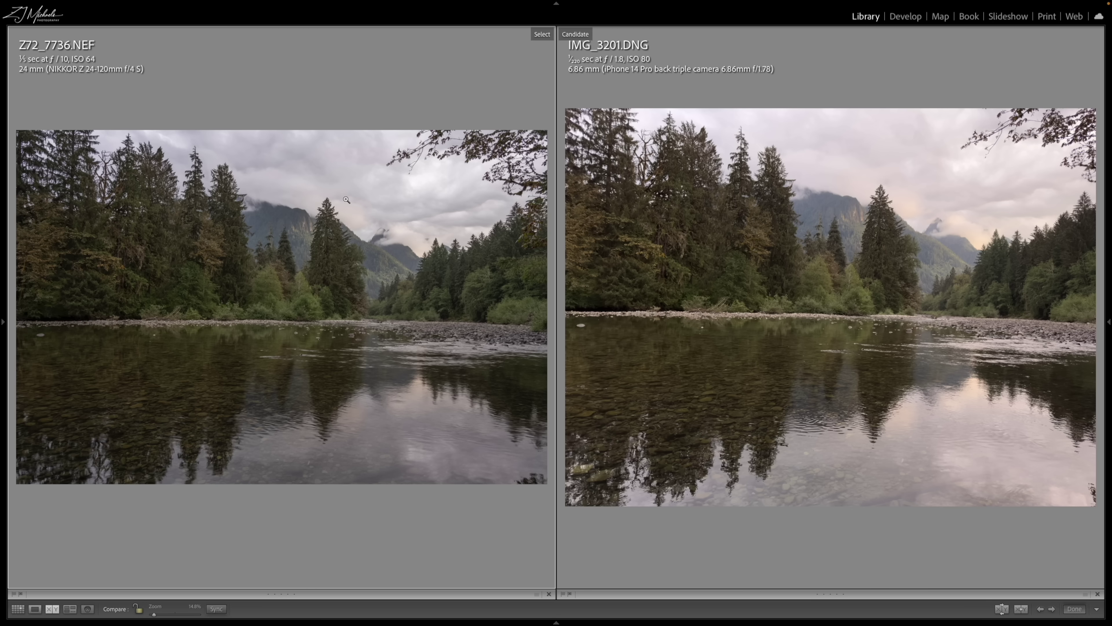
{"action": "left_click", "coordinate": [300, 224]}
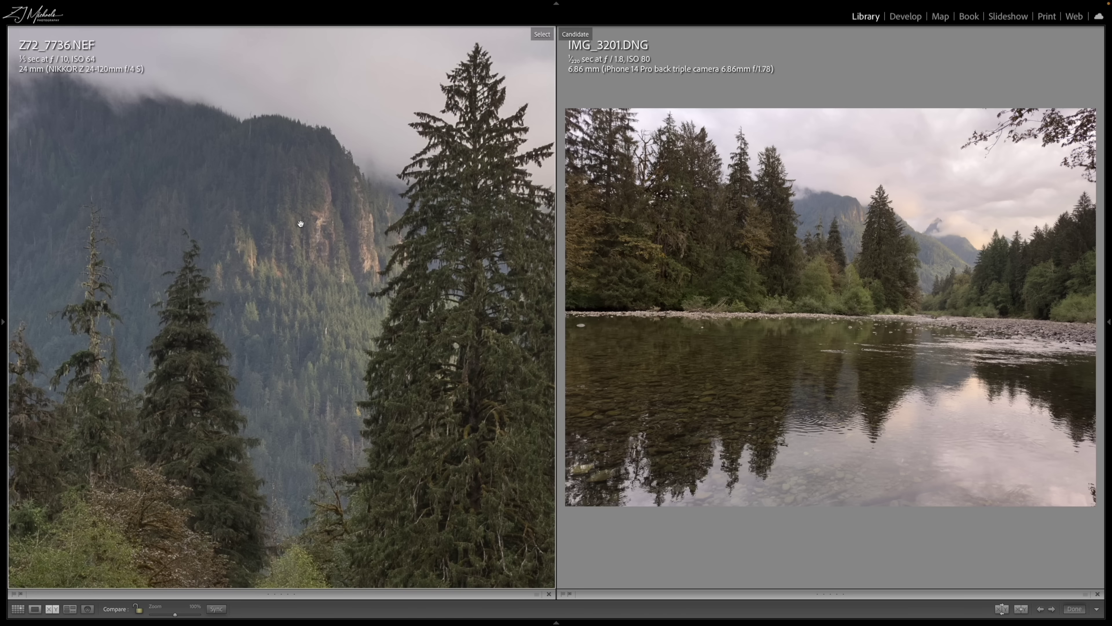
{"action": "left_click", "coordinate": [848, 212]}
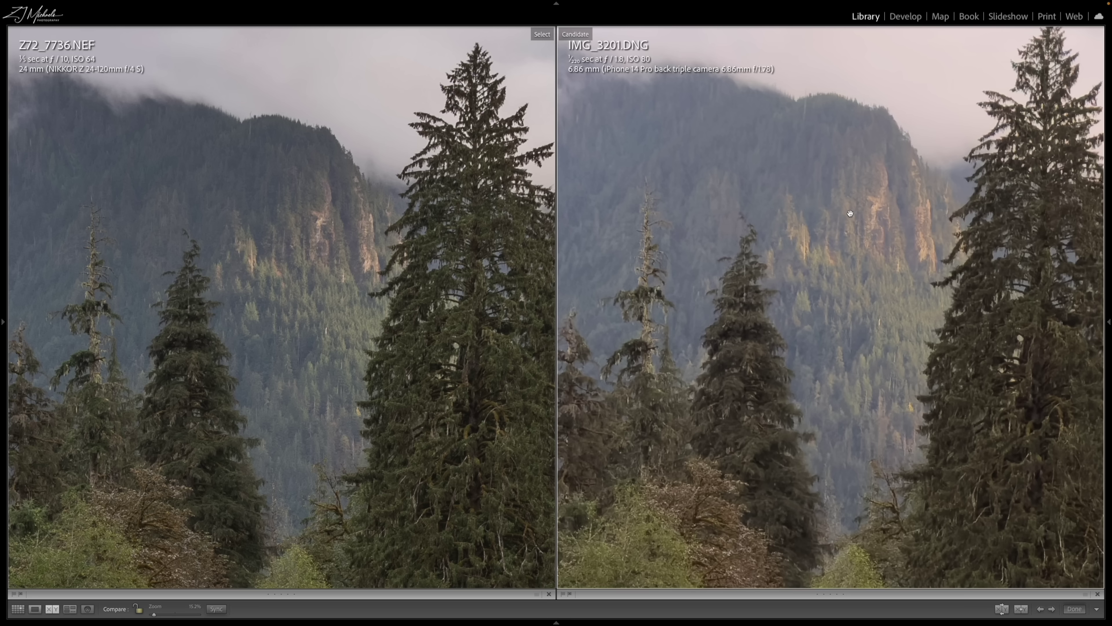
{"action": "left_click", "coordinate": [217, 608]}
{"action": "left_click", "coordinate": [139, 608]}
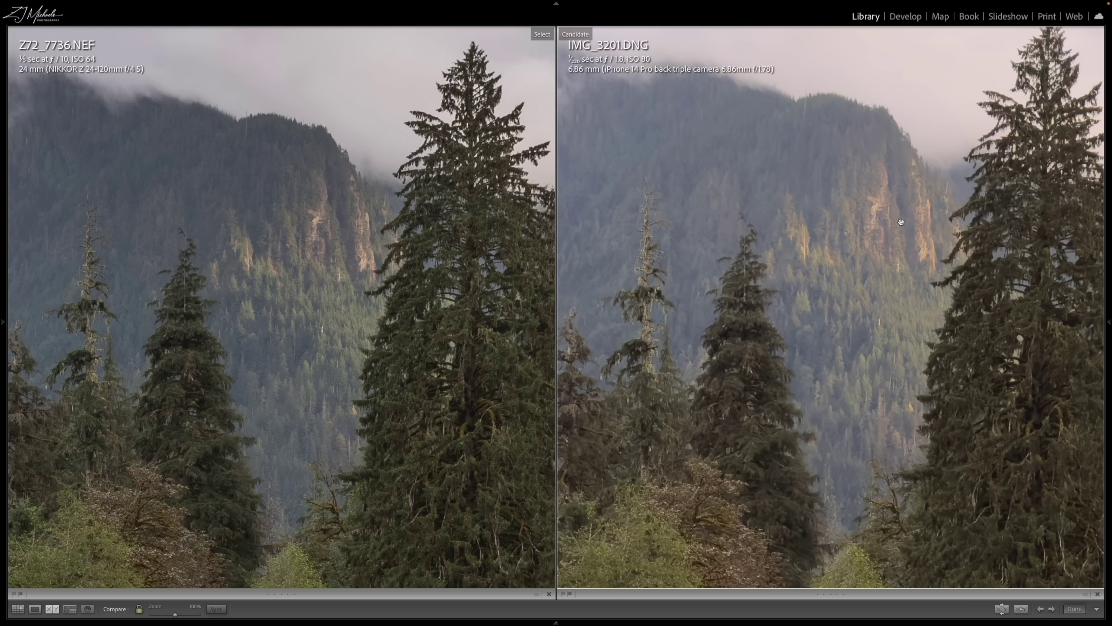
{"action": "left_click_drag", "start_coordinate": [863, 328], "coordinate": [809, 327]}
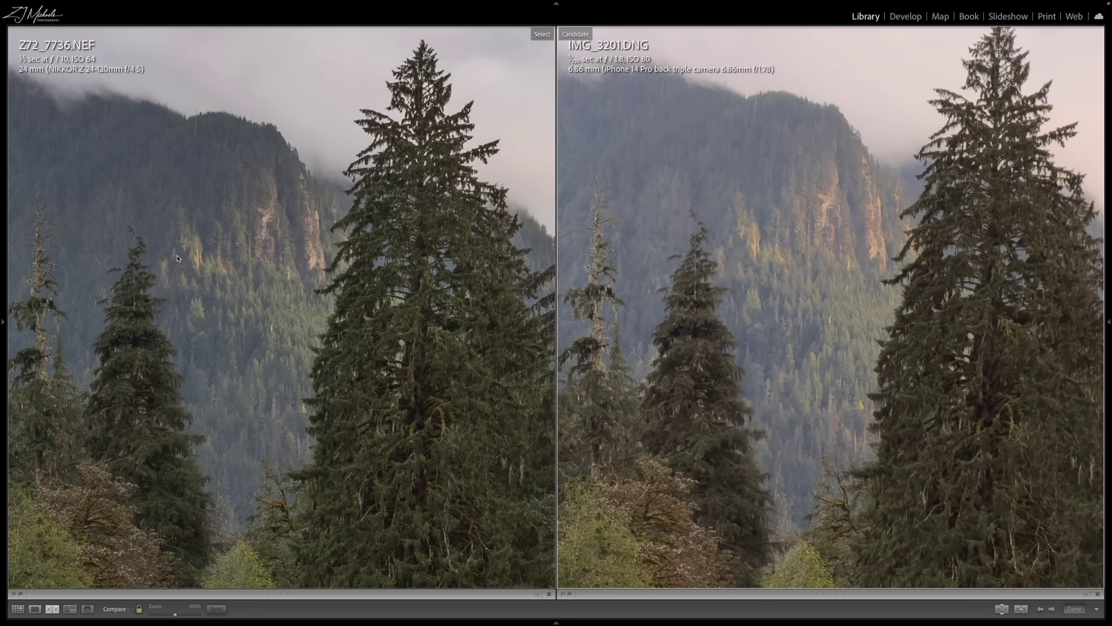
{"action": "left_click_drag", "start_coordinate": [177, 258], "coordinate": [214, 228]}
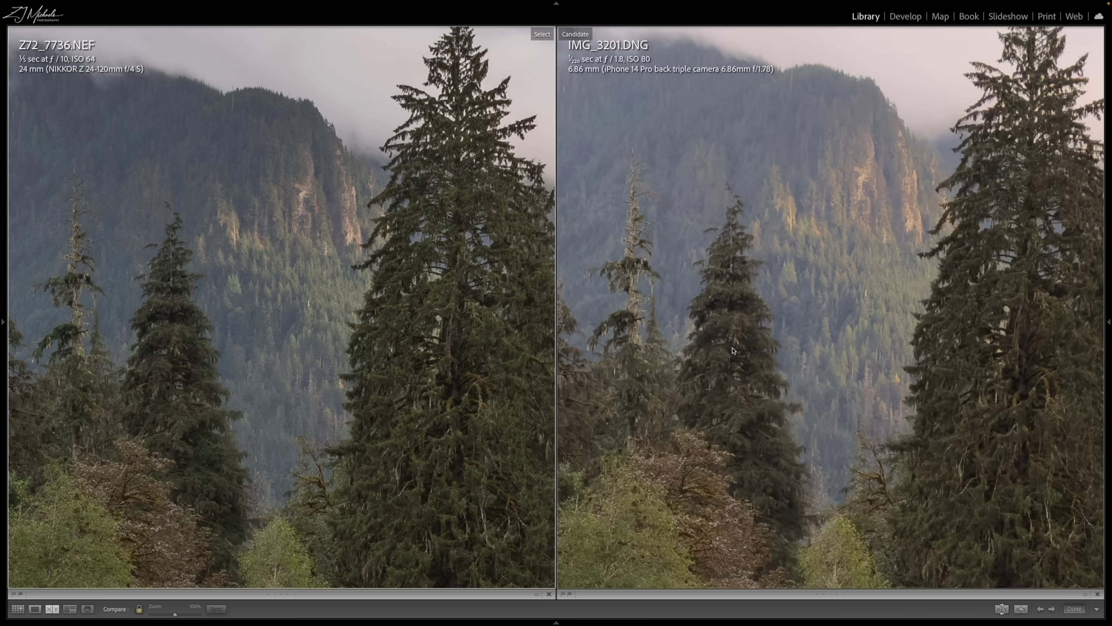
{"action": "left_click", "coordinate": [359, 370]}
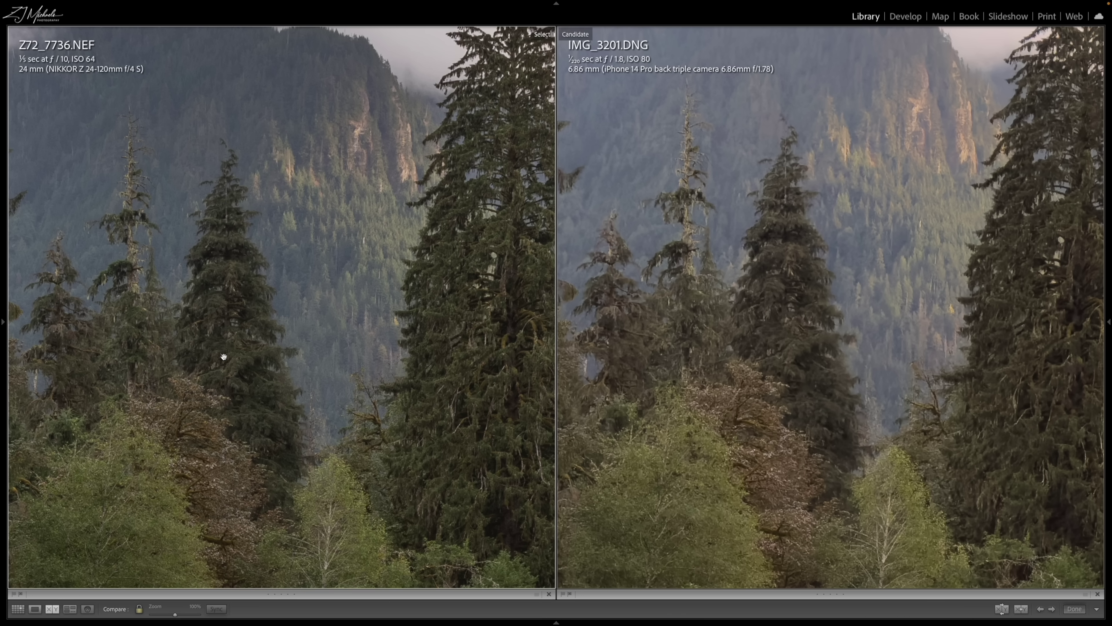
{"action": "left_click_drag", "start_coordinate": [224, 358], "coordinate": [284, 351]}
{"action": "left_click_drag", "start_coordinate": [273, 392], "coordinate": [387, 372]}
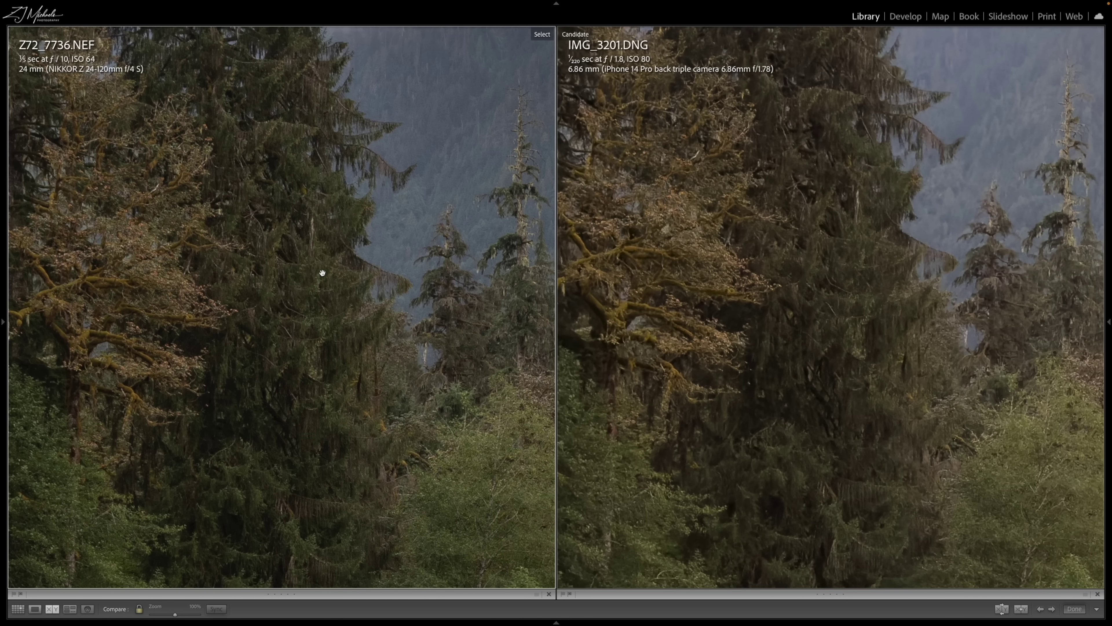
{"action": "left_click_drag", "start_coordinate": [320, 273], "coordinate": [406, 309]}
{"action": "left_click_drag", "start_coordinate": [274, 250], "coordinate": [397, 241]}
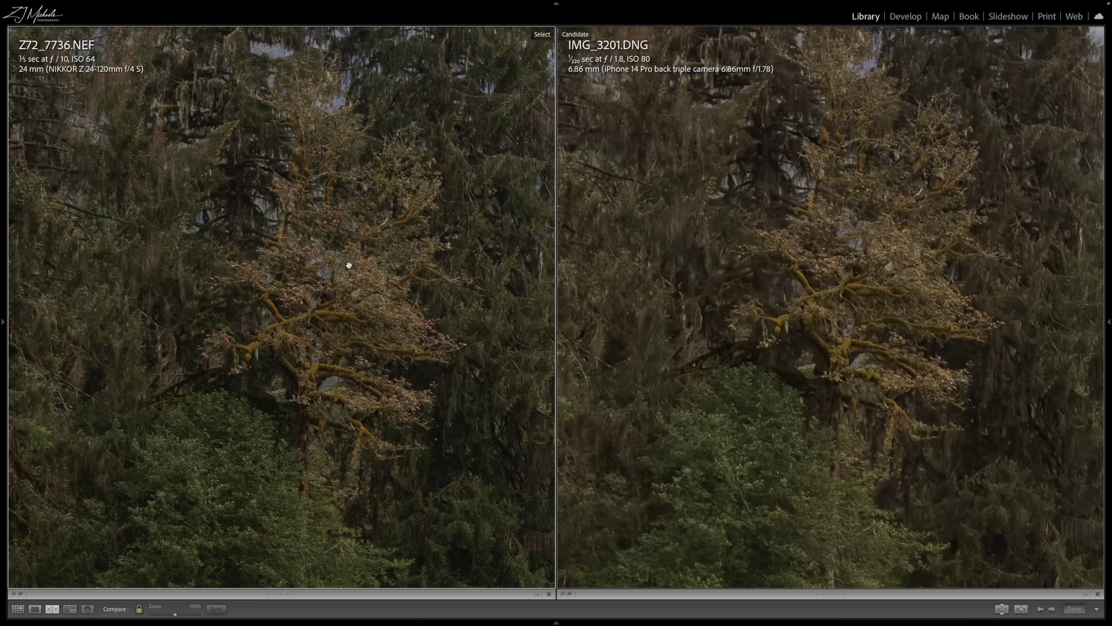
{"action": "left_click_drag", "start_coordinate": [312, 270], "coordinate": [377, 264]}
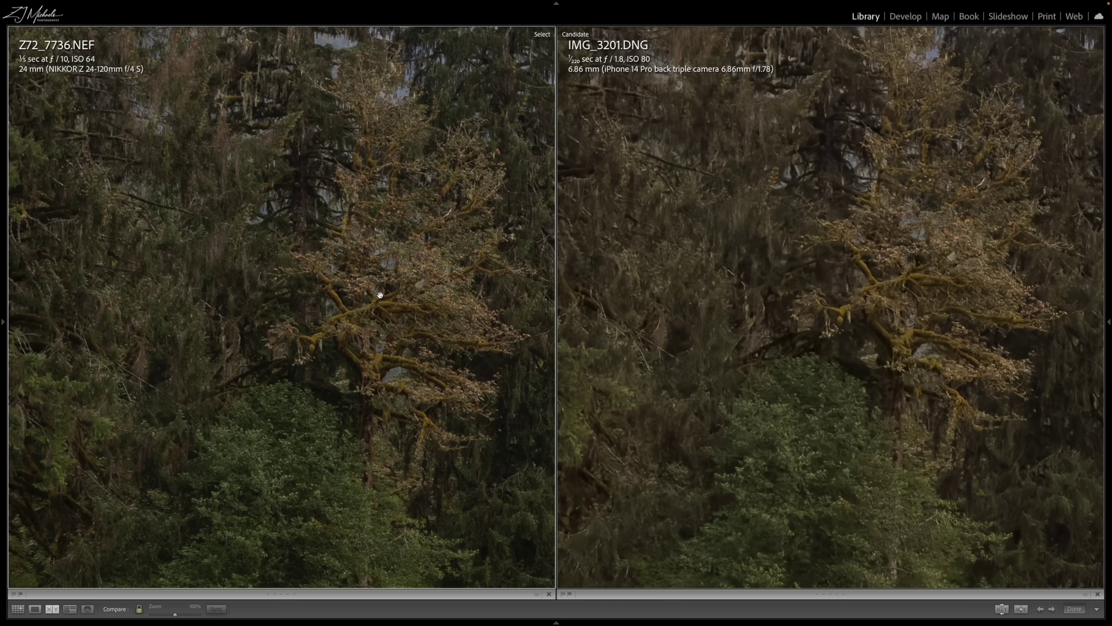
{"action": "left_click", "coordinate": [837, 286]}
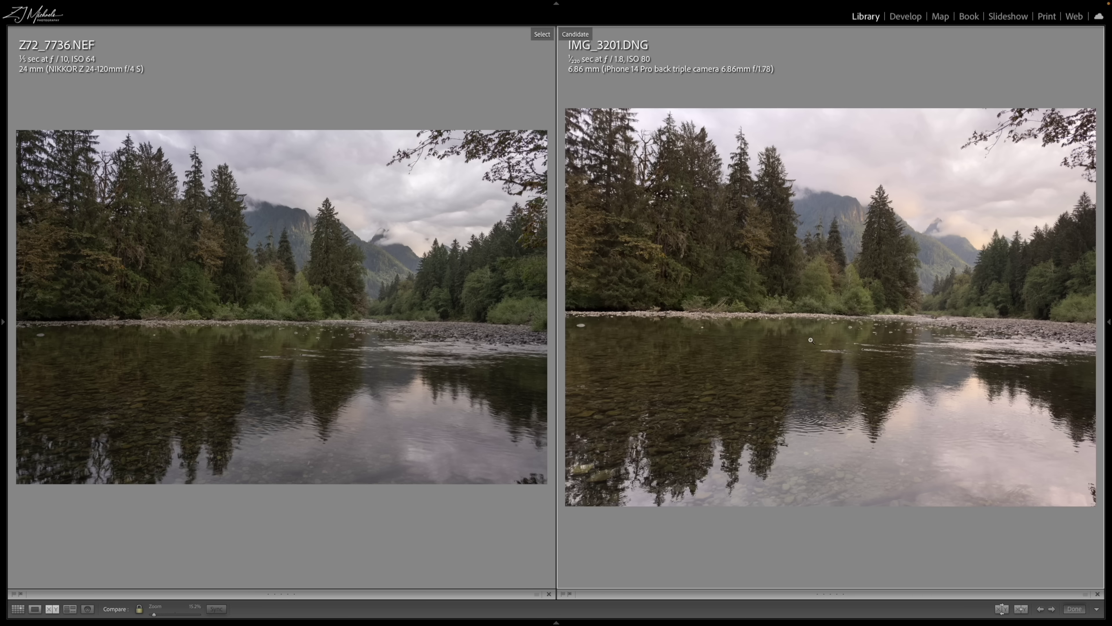
{"action": "left_click", "coordinate": [805, 288]}
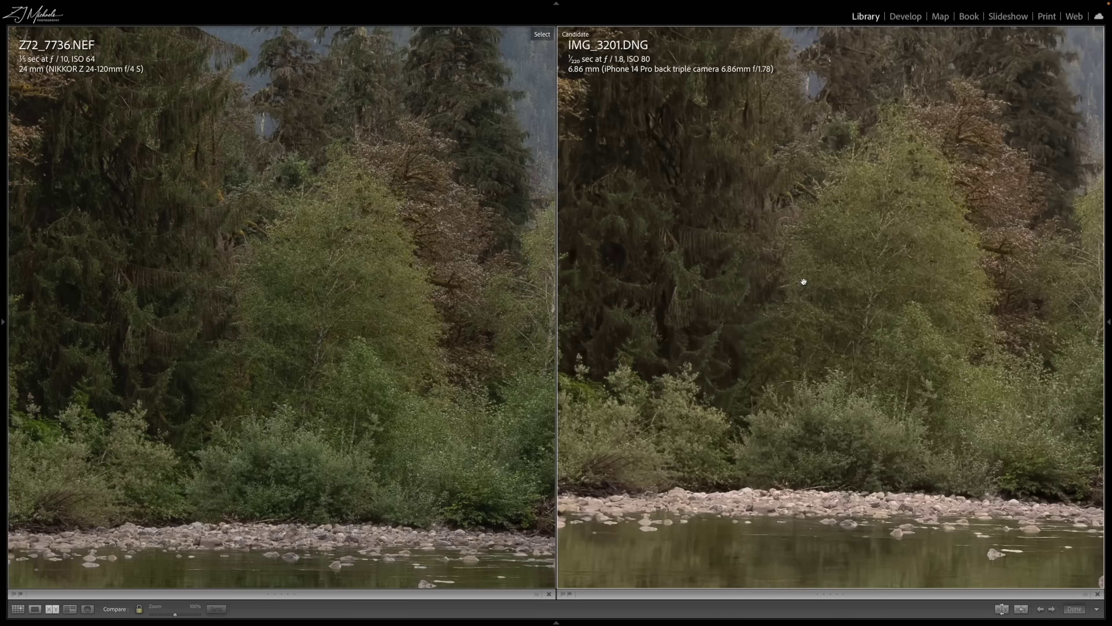
{"action": "left_click_drag", "start_coordinate": [801, 280], "coordinate": [740, 305]}
{"action": "left_click_drag", "start_coordinate": [878, 355], "coordinate": [705, 326]}
{"action": "left_click", "coordinate": [850, 342]}
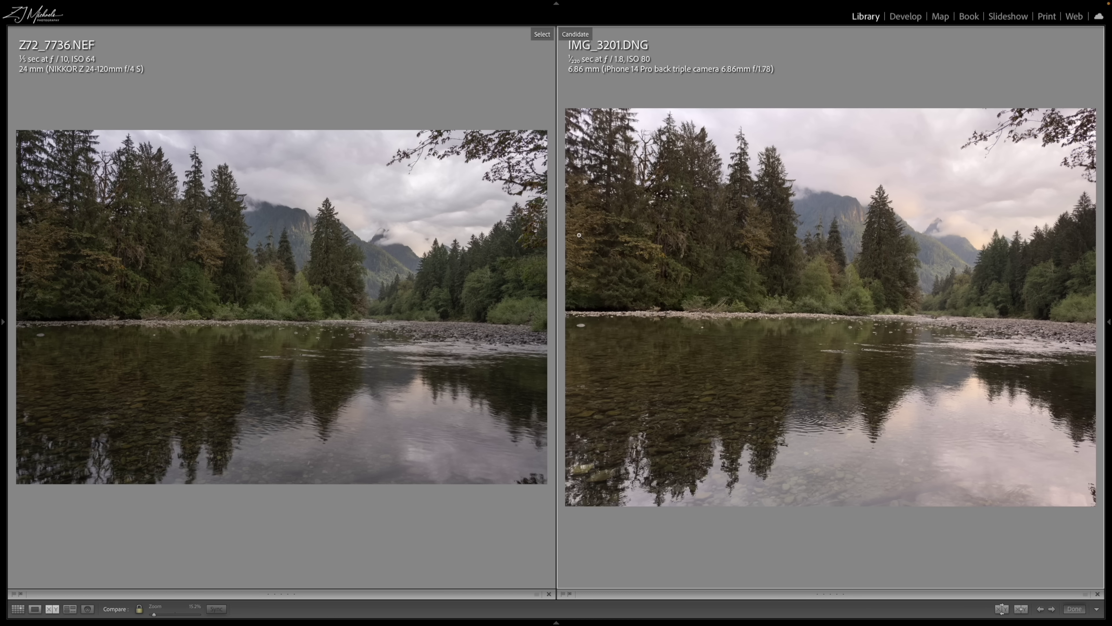
- Compare leaf shots Z72_7738.NEF and IMG_3204.DNG side by side, zoomed to 100%
{"action": "key", "text": "g"}
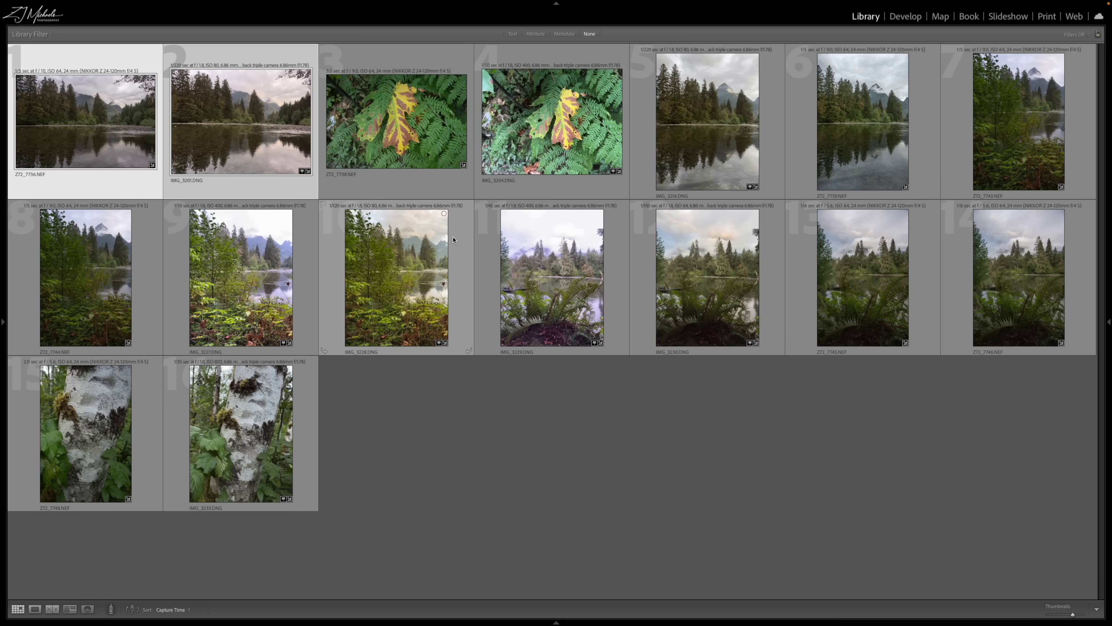
{"action": "left_click", "coordinate": [412, 118]}
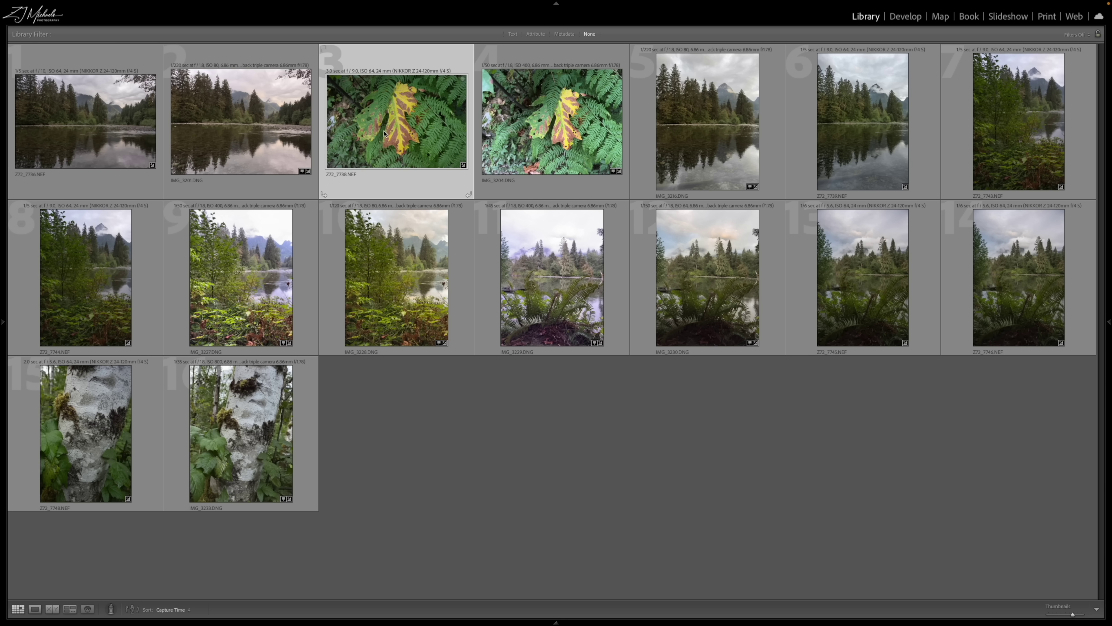
{"action": "left_click", "coordinate": [546, 121], "text": "ctrl"}
{"action": "key", "text": "c"}
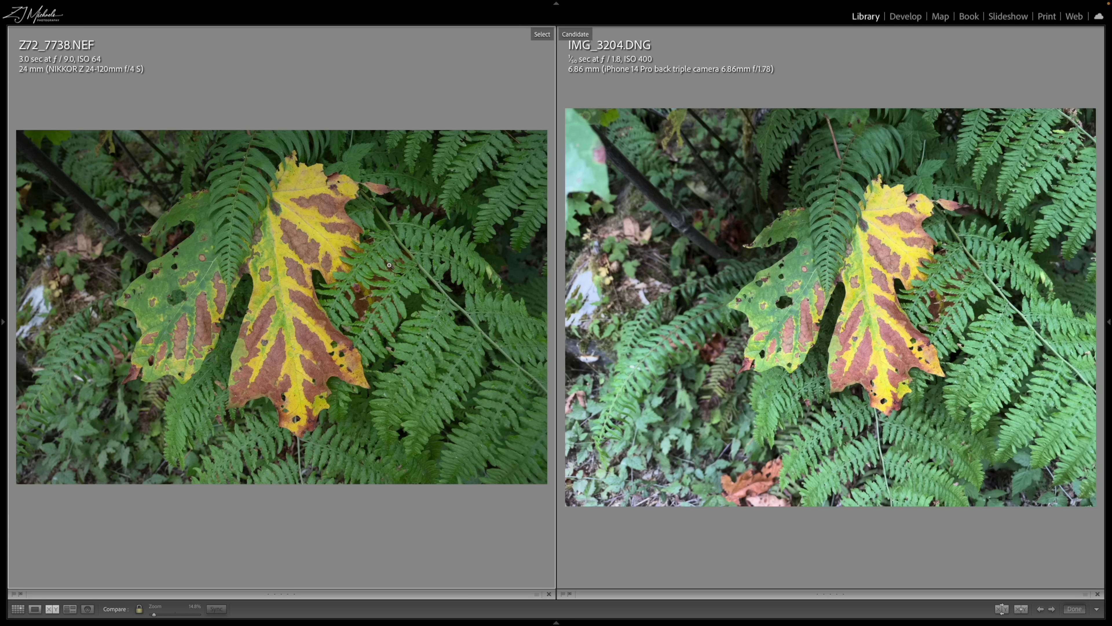
{"action": "left_click", "coordinate": [301, 252]}
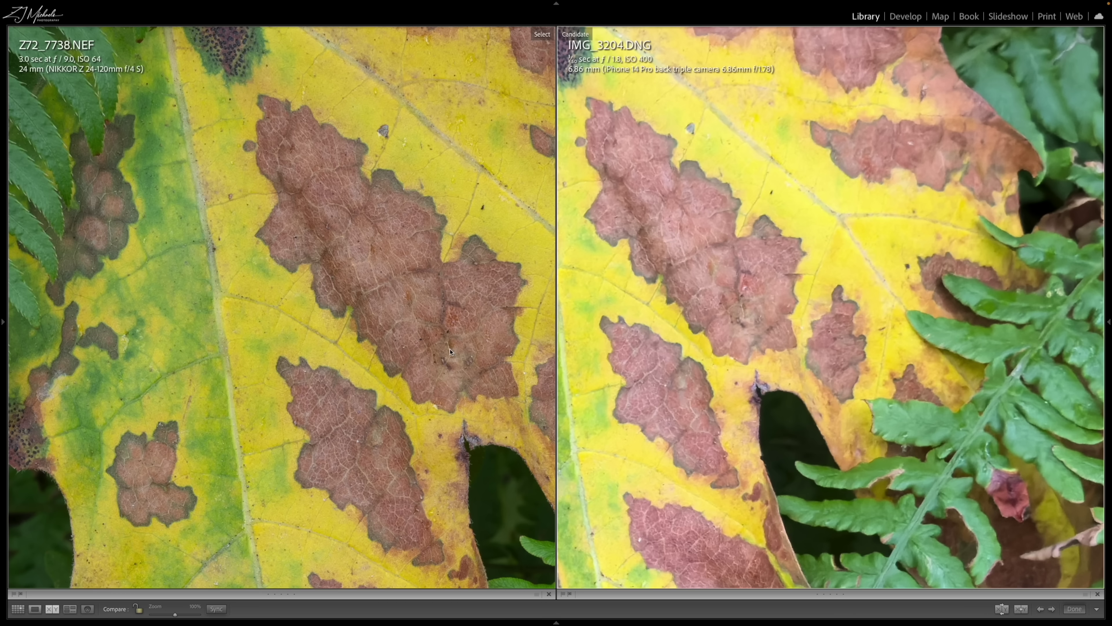
- Pan the Nikon and iPhone views separately to matching areas of the leaf
{"action": "left_click_drag", "start_coordinate": [449, 350], "coordinate": [420, 261]}
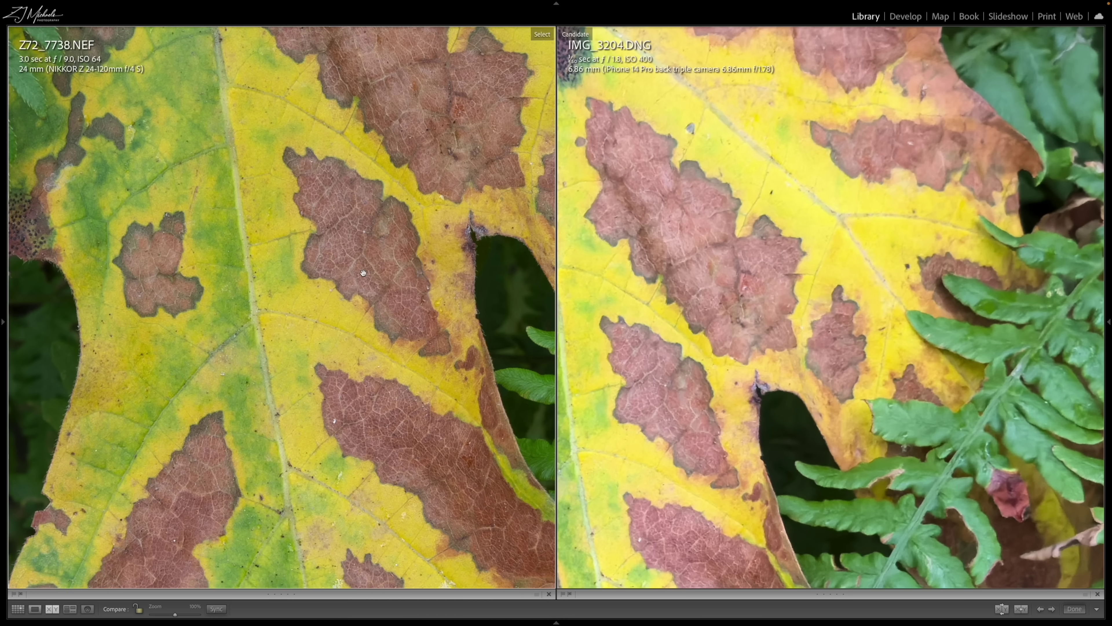
{"action": "left_click_drag", "start_coordinate": [676, 289], "coordinate": [698, 223]}
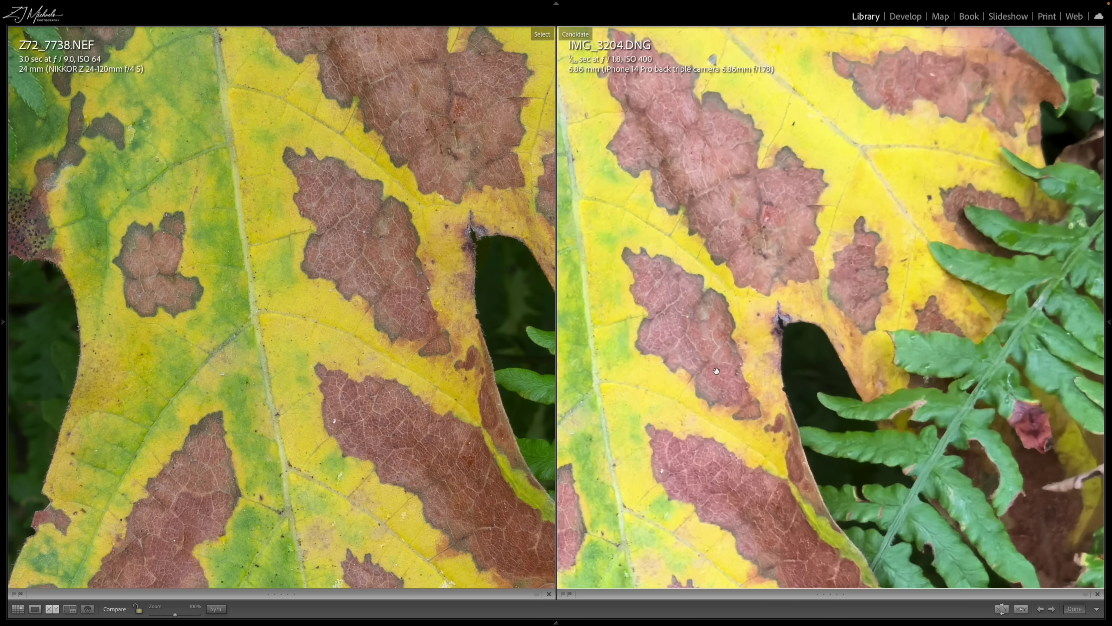
{"action": "left_click_drag", "start_coordinate": [711, 389], "coordinate": [665, 308]}
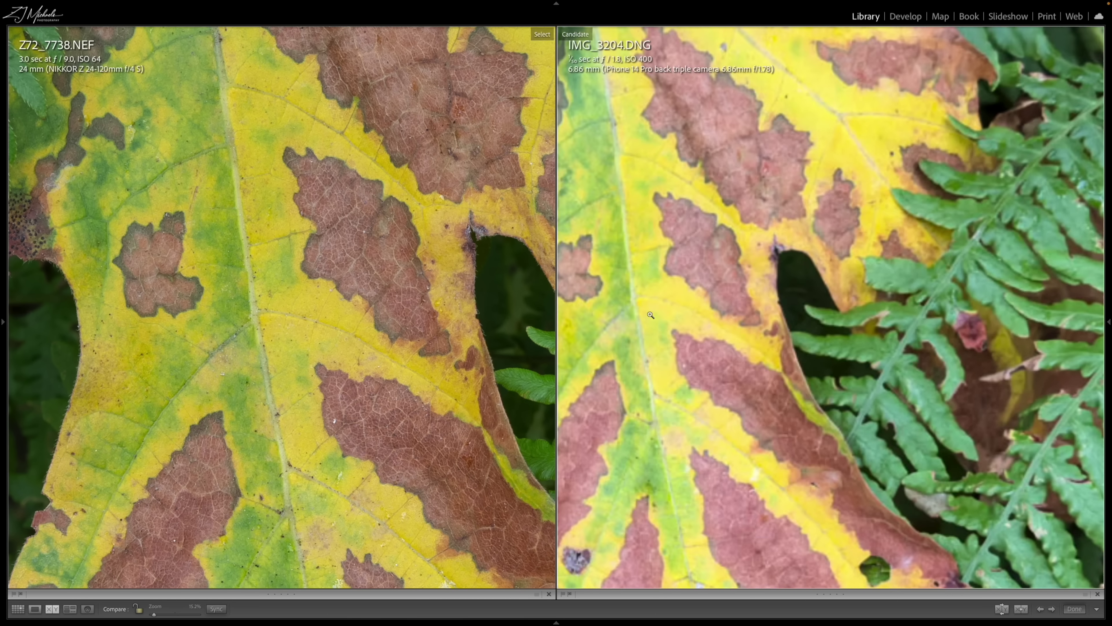
{"action": "left_click", "coordinate": [650, 313]}
{"action": "left_click", "coordinate": [777, 320]}
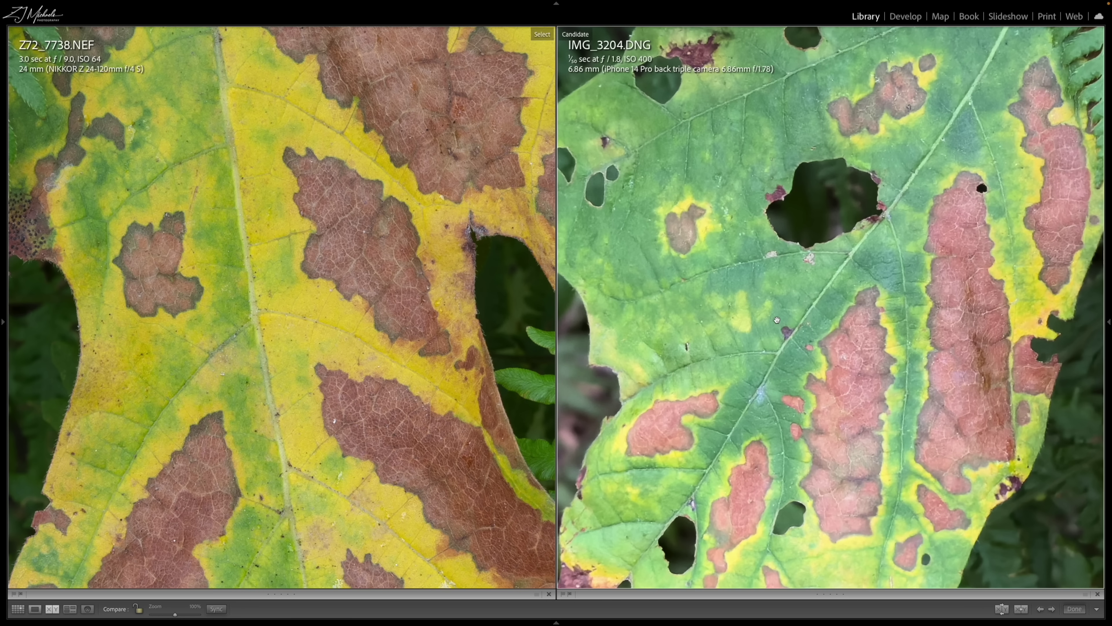
{"action": "left_click", "coordinate": [854, 379]}
{"action": "left_click", "coordinate": [804, 222]}
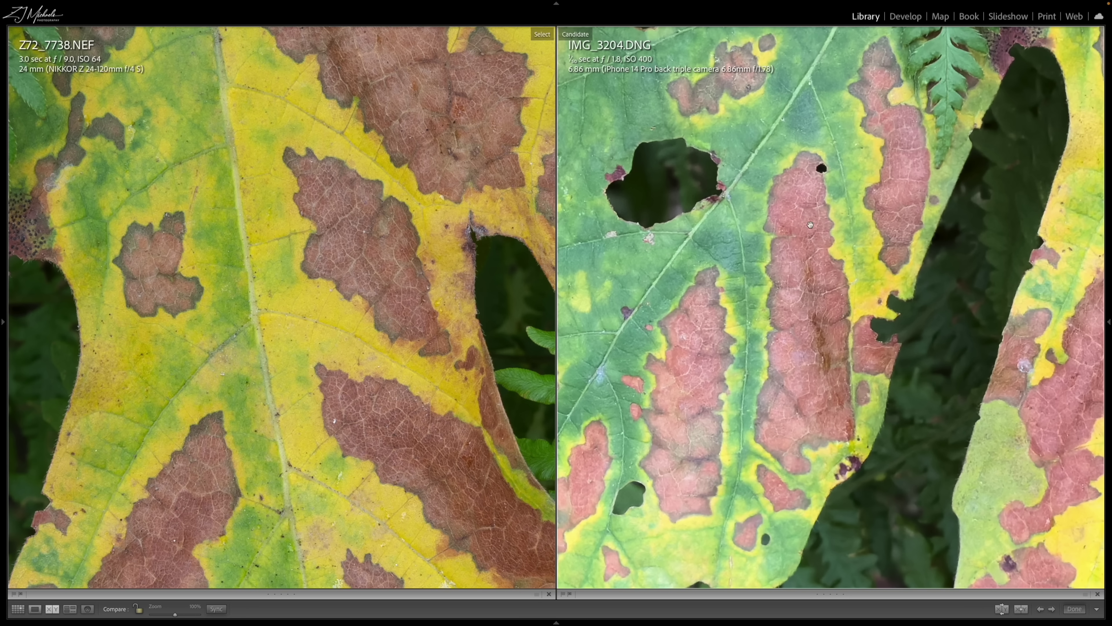
{"action": "left_click", "coordinate": [497, 261]}
{"action": "left_click", "coordinate": [819, 235]}
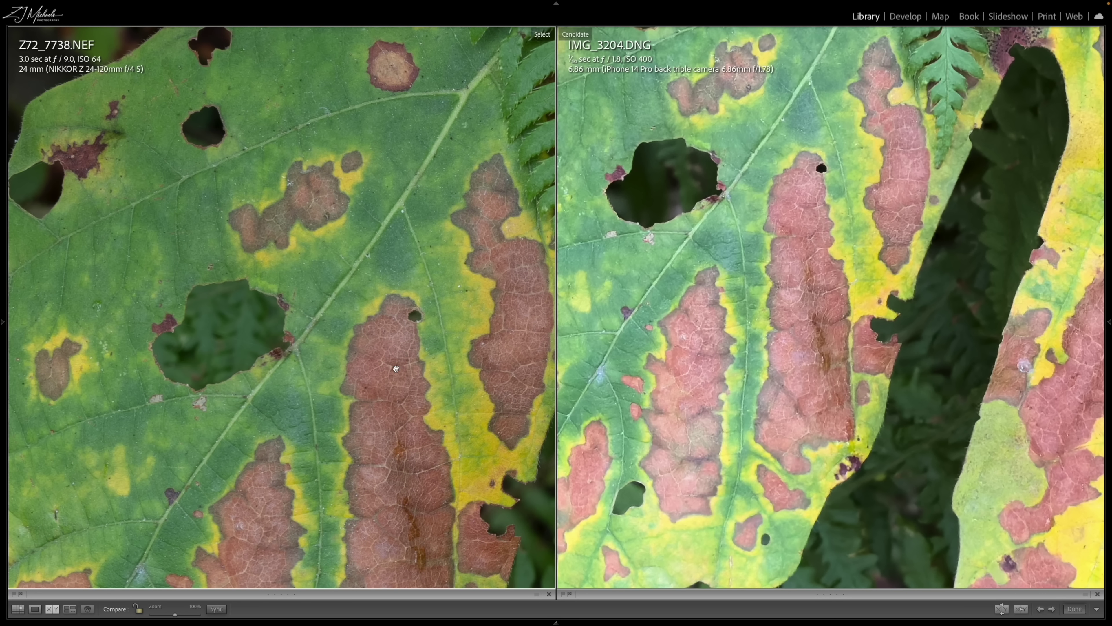
- Align both views on the fern detail, then go back to the thumbnail grid
{"action": "left_click_drag", "start_coordinate": [399, 355], "coordinate": [426, 172]}
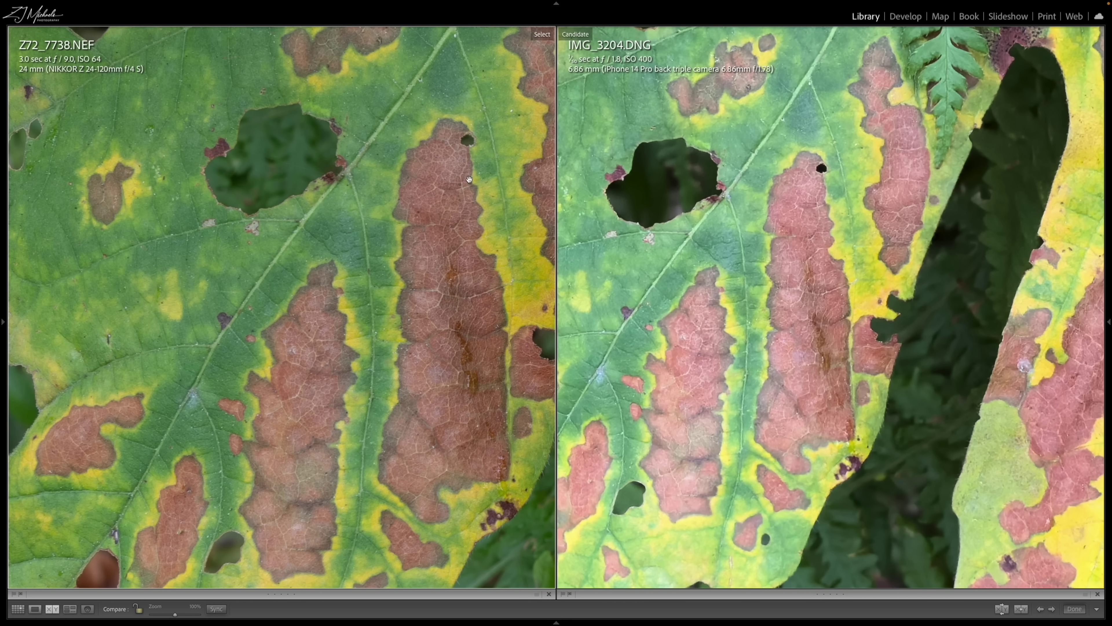
{"action": "left_click_drag", "start_coordinate": [817, 341], "coordinate": [619, 338]}
{"action": "left_click_drag", "start_coordinate": [921, 281], "coordinate": [759, 281]}
{"action": "left_click_drag", "start_coordinate": [913, 197], "coordinate": [749, 196]}
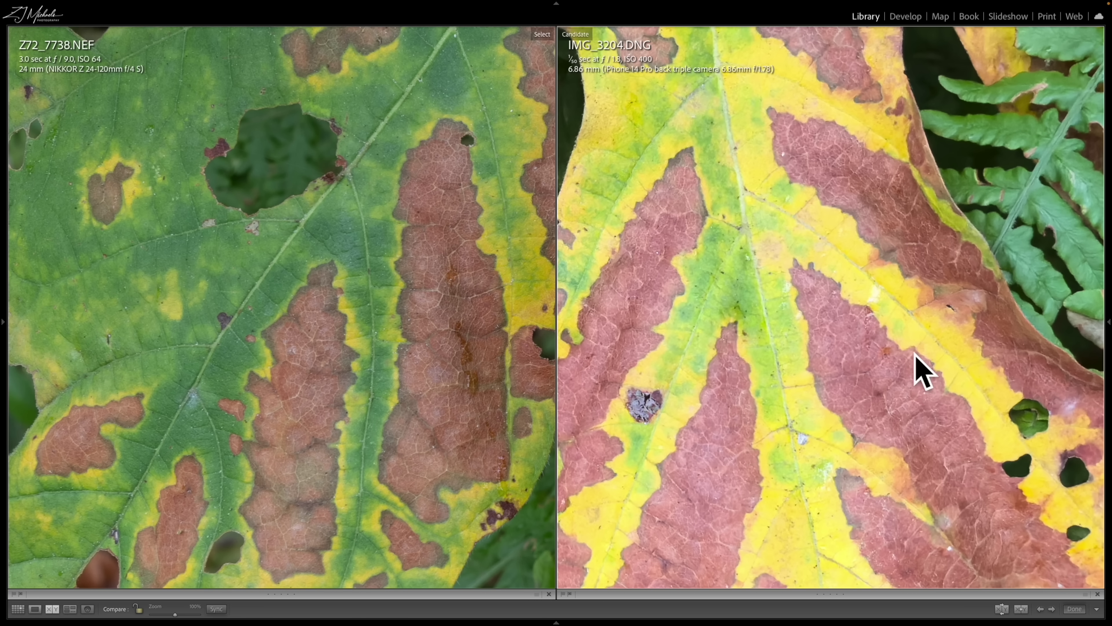
{"action": "left_click_drag", "start_coordinate": [1025, 262], "coordinate": [788, 358]}
{"action": "left_click_drag", "start_coordinate": [368, 317], "coordinate": [279, 331]}
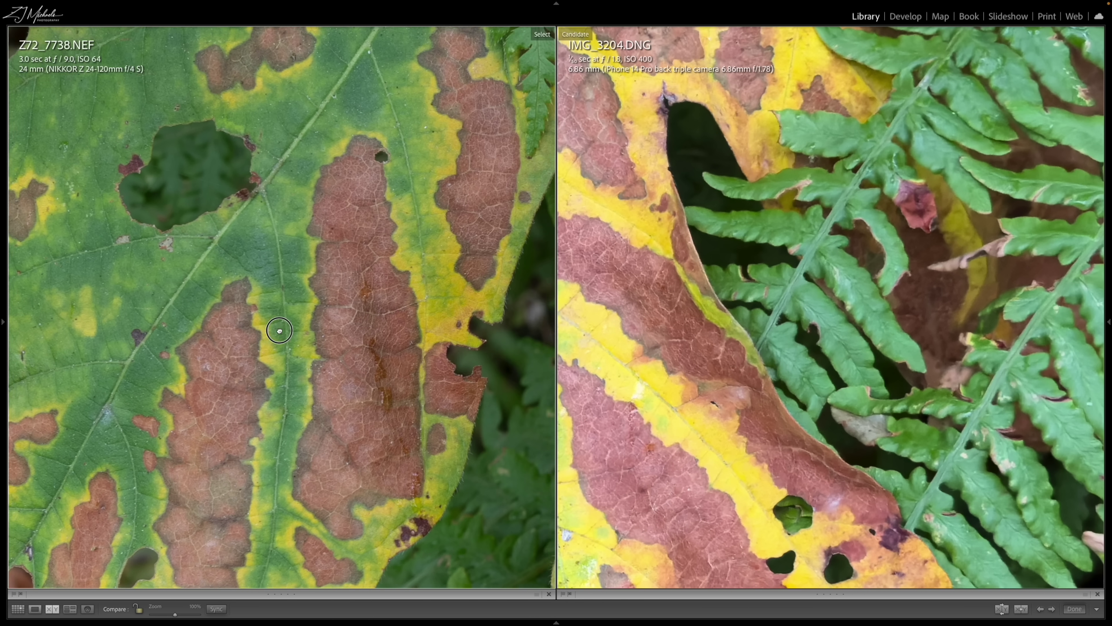
{"action": "key", "text": "g"}
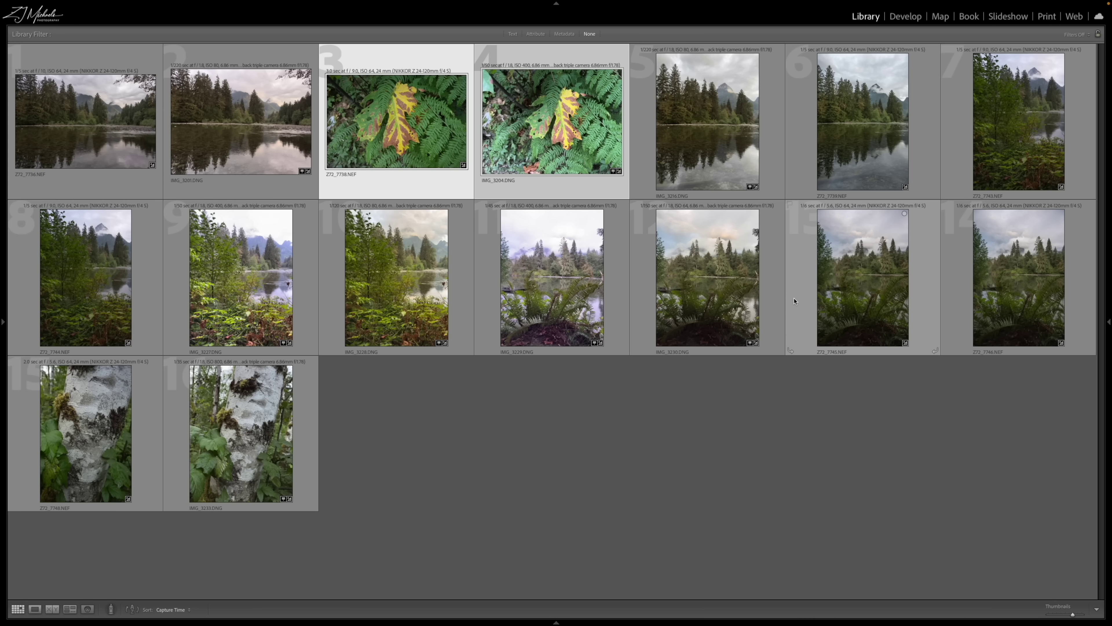
- Compare IMG_3216.DNG with Z72_7739.NEF at 100% with the zoom lock on
{"action": "left_click", "coordinate": [712, 140]}
{"action": "key", "text": "Right"}
{"action": "left_click", "coordinate": [733, 119], "text": "ctrl"}
{"action": "key", "text": "c"}
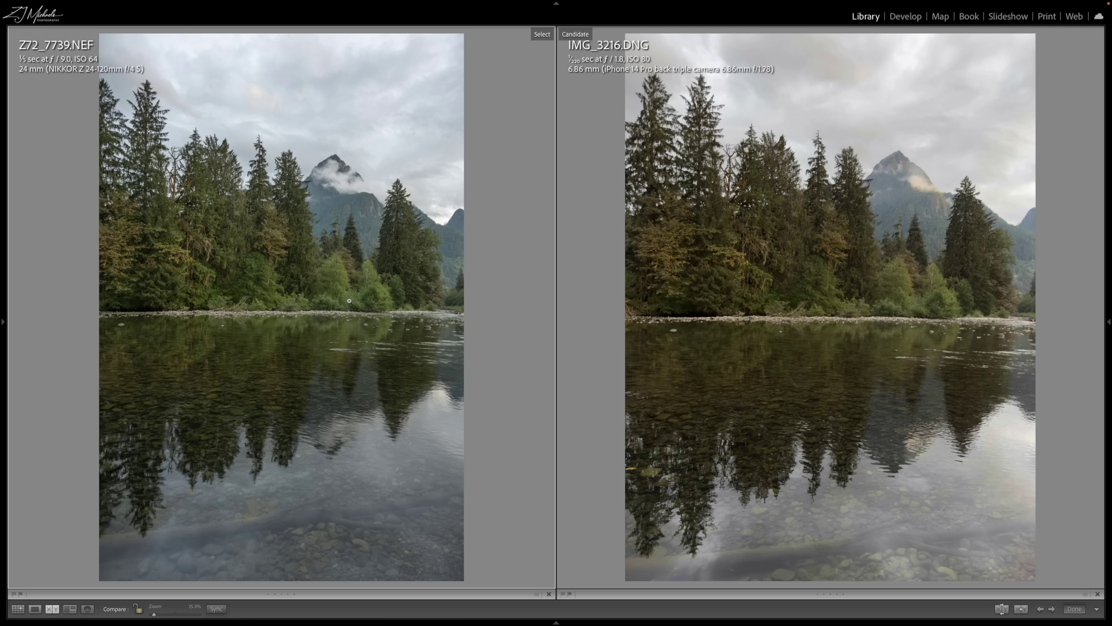
{"action": "left_click", "coordinate": [332, 183]}
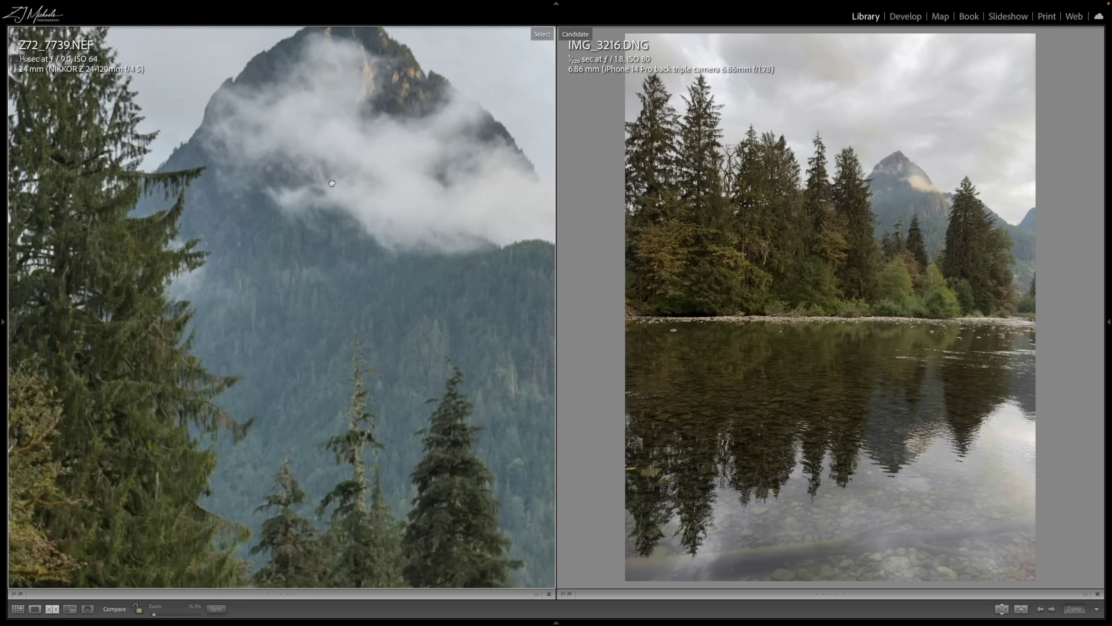
{"action": "left_click", "coordinate": [138, 607]}
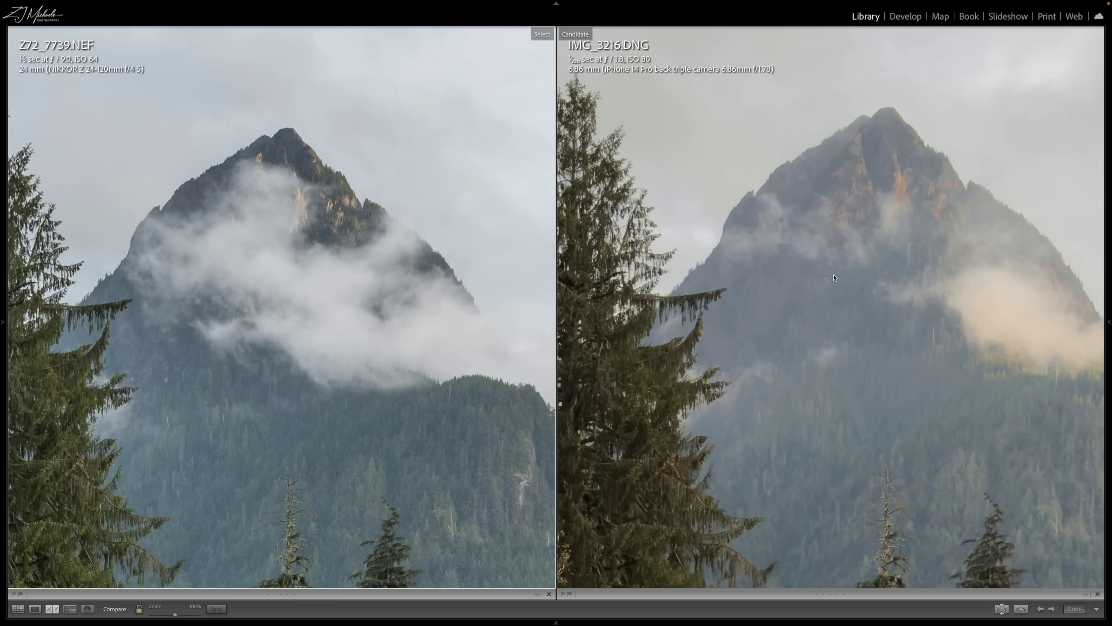
- Pan both linked views across the mountain peak, forest, river stones and water
{"action": "left_click_drag", "start_coordinate": [275, 206], "coordinate": [328, 119]}
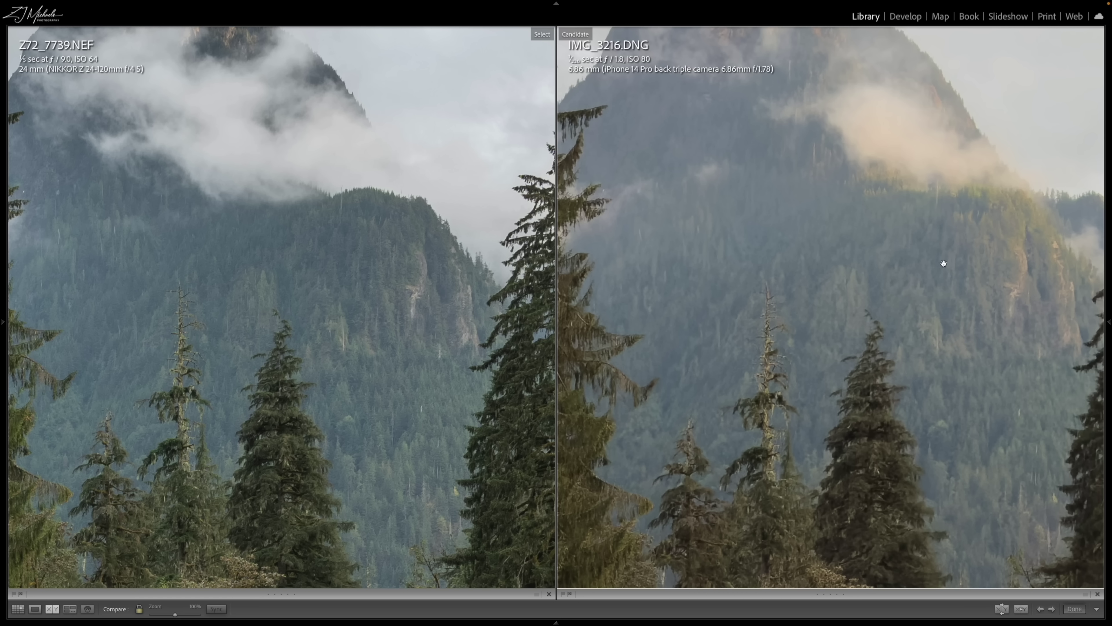
{"action": "left_click_drag", "start_coordinate": [944, 263], "coordinate": [857, 273]}
{"action": "left_click_drag", "start_coordinate": [805, 214], "coordinate": [824, 270]}
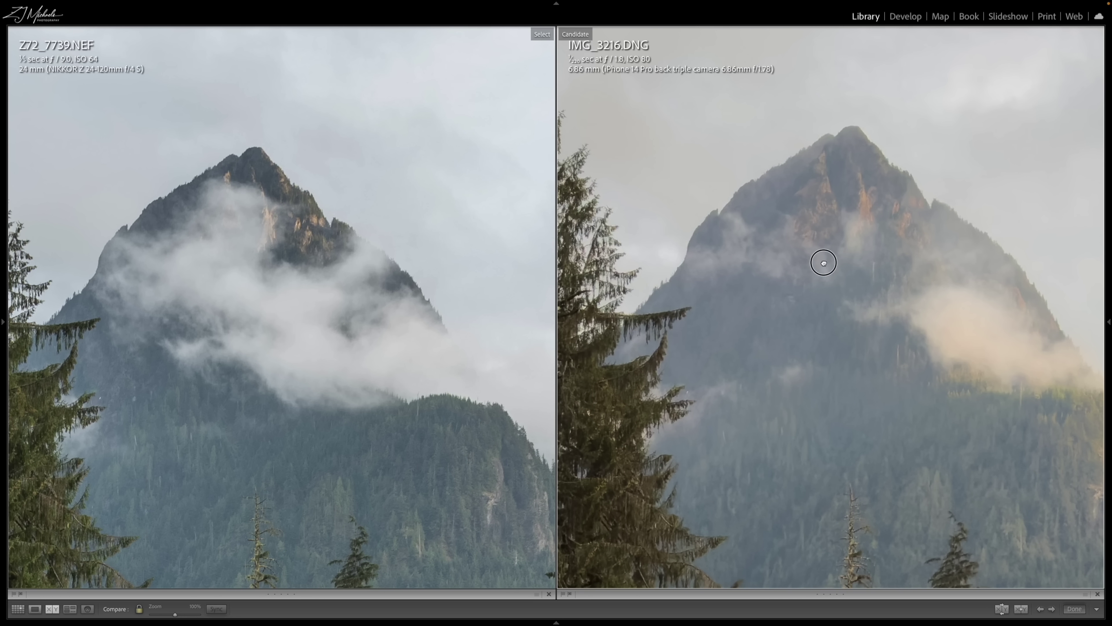
{"action": "left_click_drag", "start_coordinate": [803, 319], "coordinate": [968, 248]}
{"action": "left_click_drag", "start_coordinate": [739, 344], "coordinate": [837, 260]}
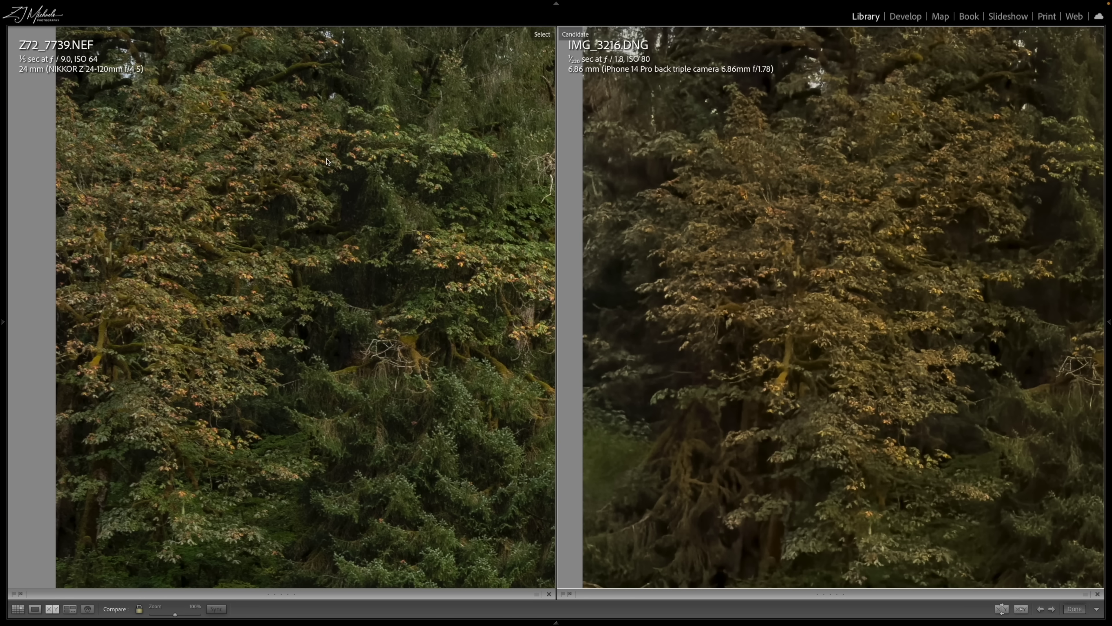
{"action": "left_click_drag", "start_coordinate": [373, 343], "coordinate": [335, 301]}
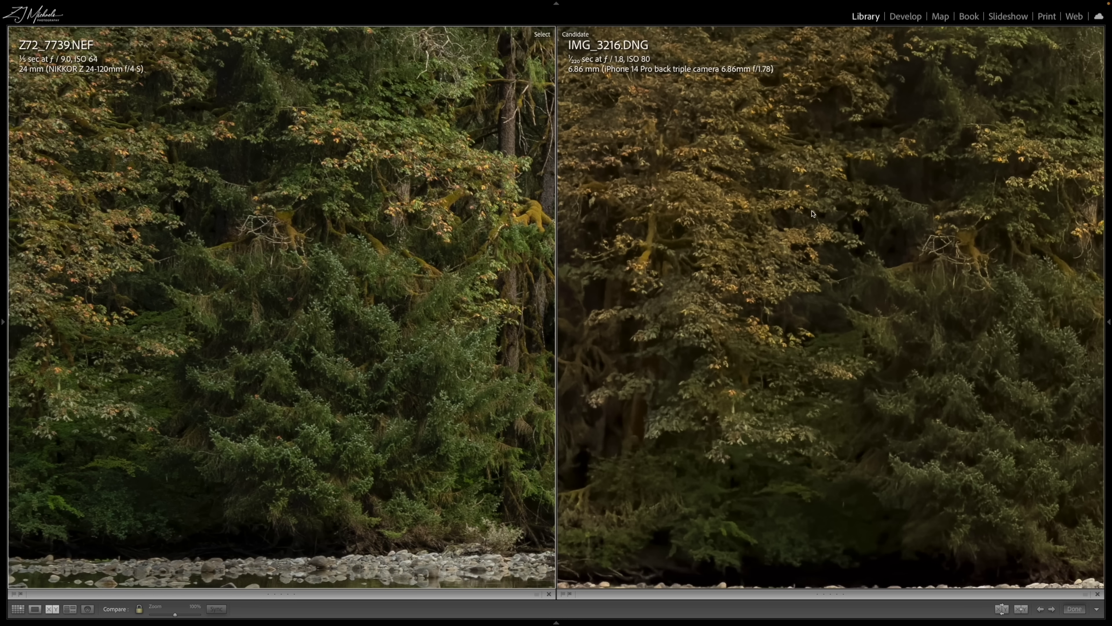
{"action": "left_click_drag", "start_coordinate": [943, 298], "coordinate": [852, 197]}
{"action": "left_click_drag", "start_coordinate": [939, 230], "coordinate": [846, 245]}
{"action": "left_click_drag", "start_coordinate": [837, 343], "coordinate": [831, 302]}
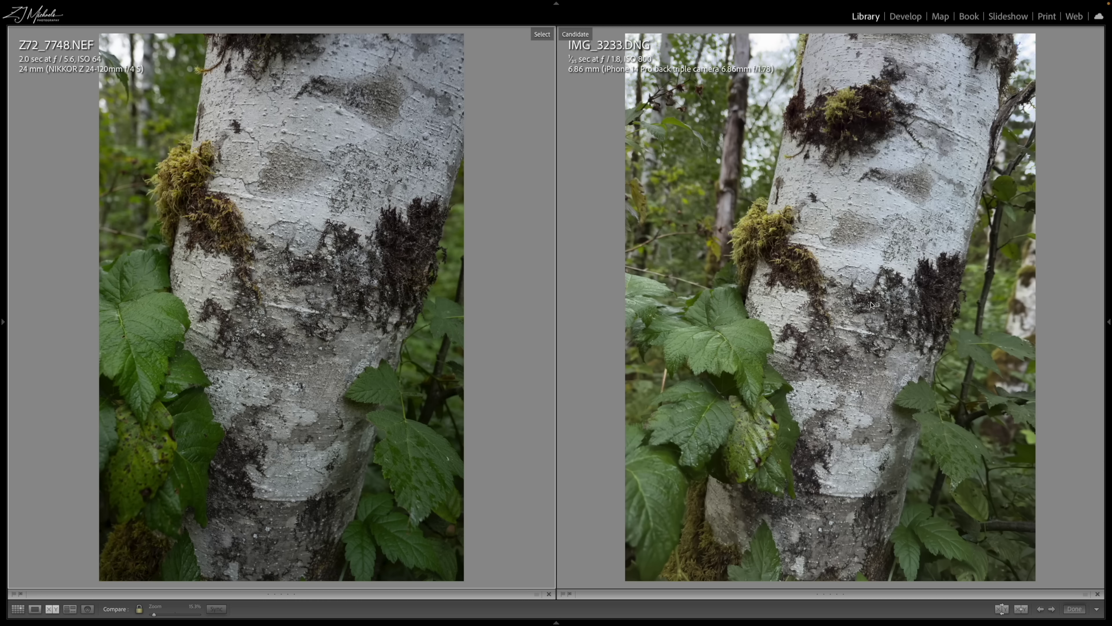
- Zoom the birch pair Z72_7748.NEF and IMG_3233.DNG to 100%, then unlock the zoom lock
{"action": "left_click", "coordinate": [865, 302]}
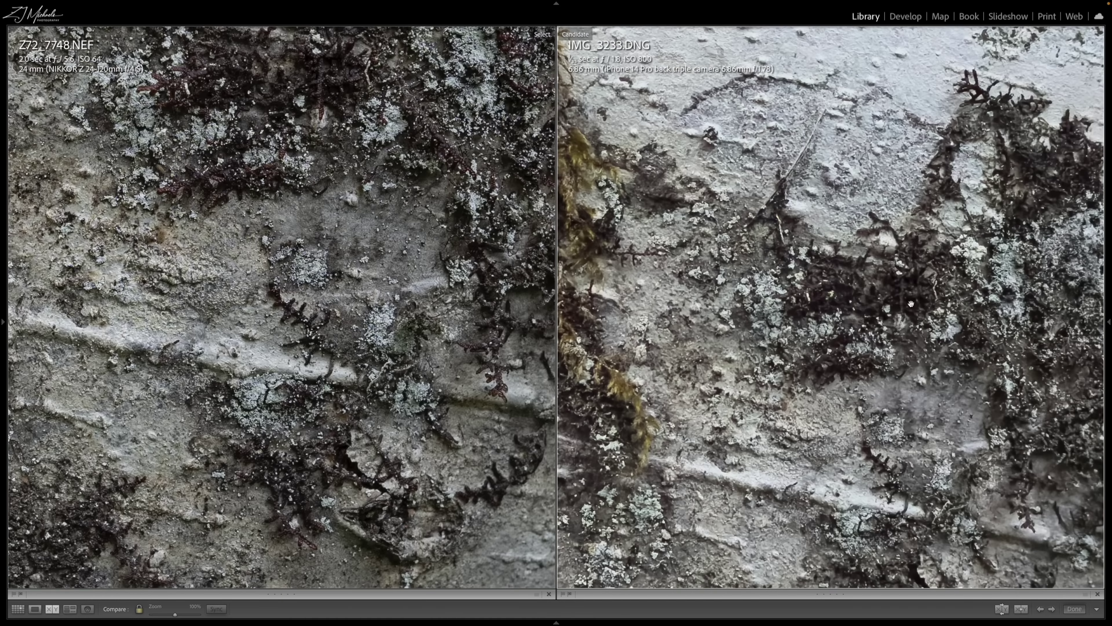
{"action": "left_click_drag", "start_coordinate": [290, 189], "coordinate": [335, 348]}
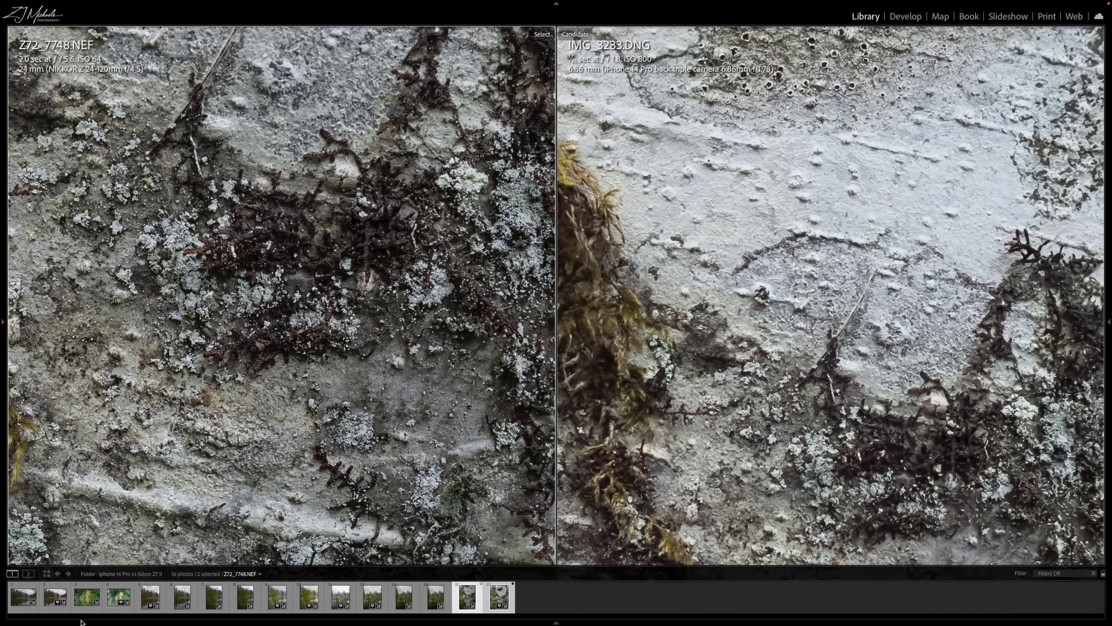
{"action": "left_click", "coordinate": [139, 609]}
- Pan the iPhone view to the dark moss and the Nikon view to the yellow moss, then return to the grid
{"action": "left_click_drag", "start_coordinate": [391, 453], "coordinate": [391, 192]}
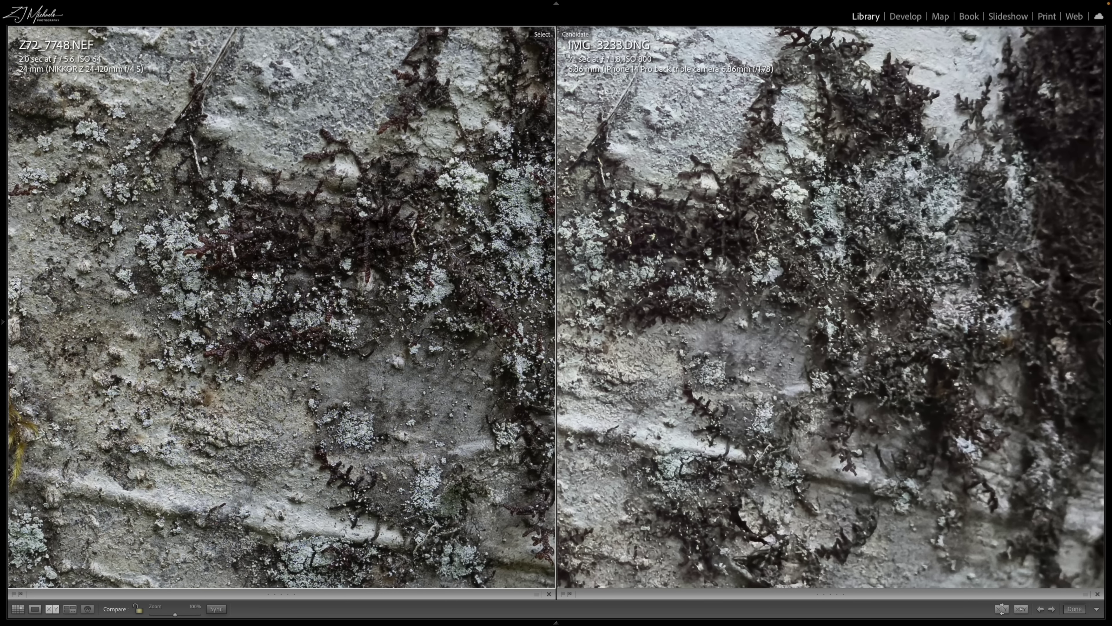
{"action": "left_click_drag", "start_coordinate": [247, 297], "coordinate": [638, 299]}
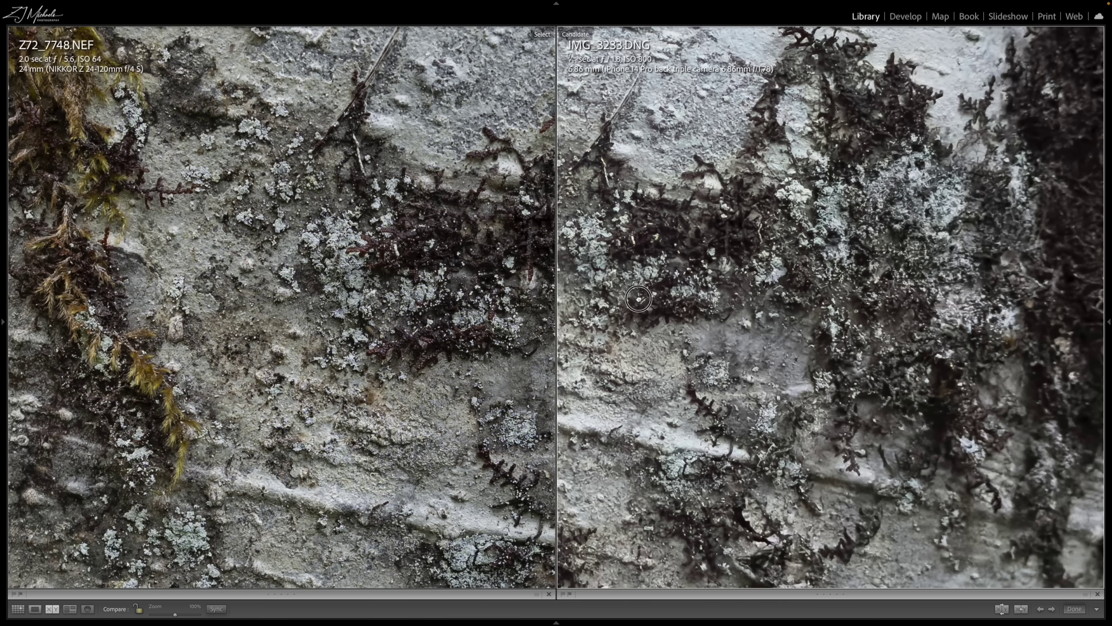
{"action": "key", "text": "g"}
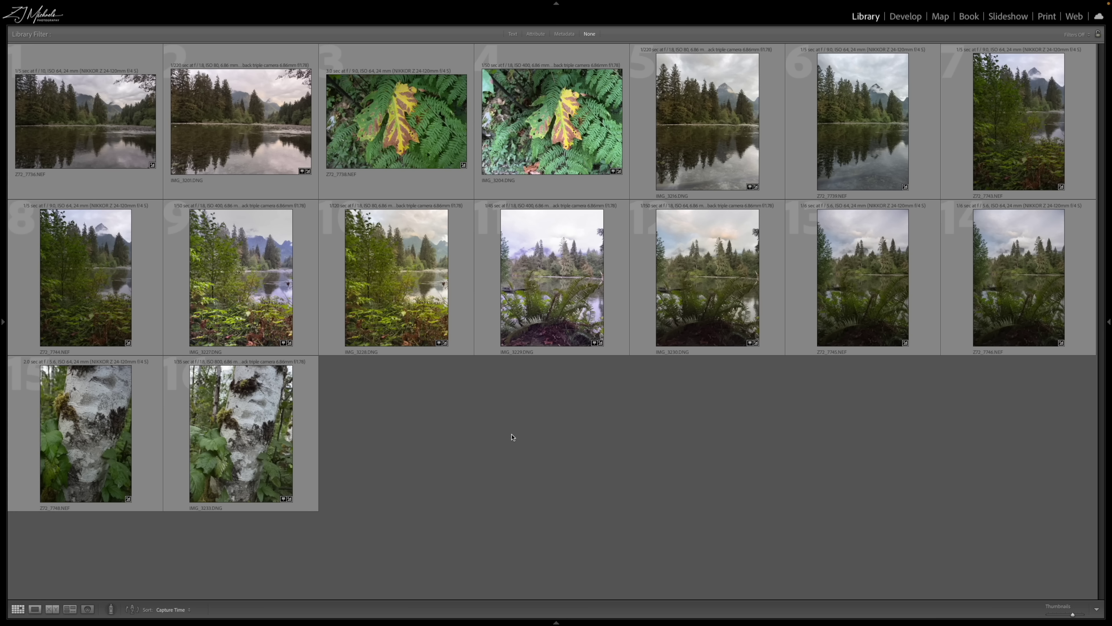